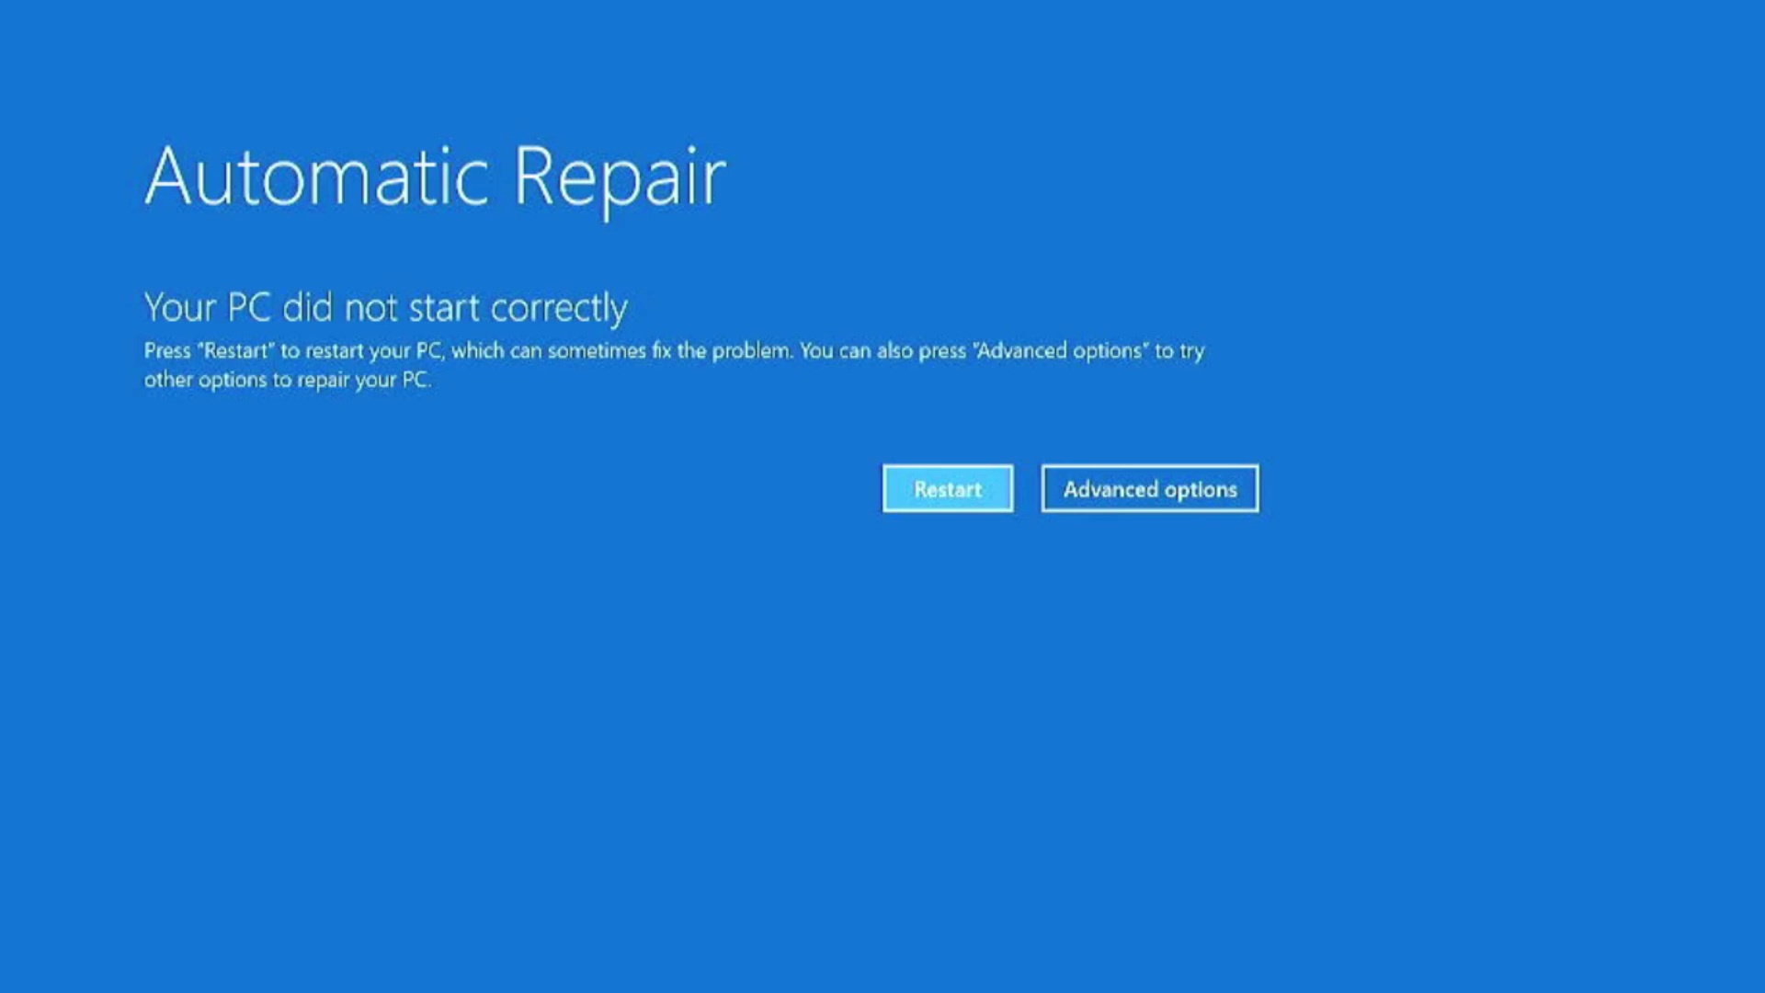
Restart into recovery and run Startup Repair, which reports it couldn't repair the PC (SrtTrail.txt).
left_click(947, 488)
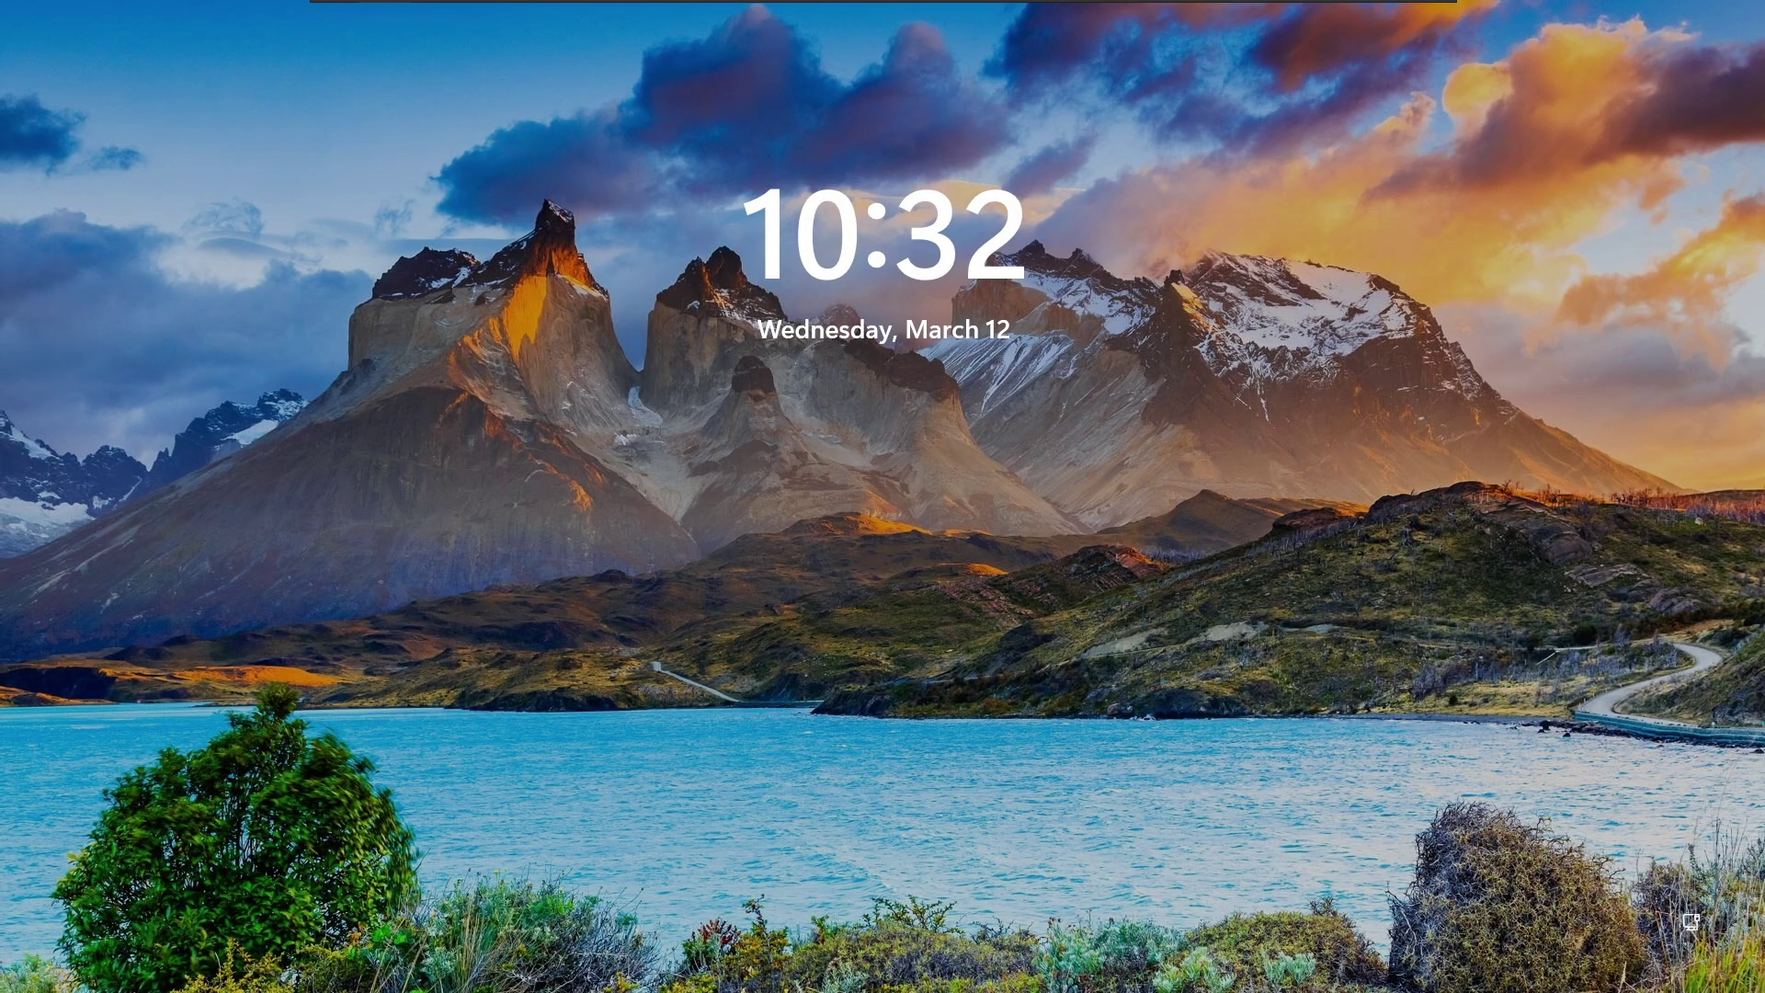
key("Return")
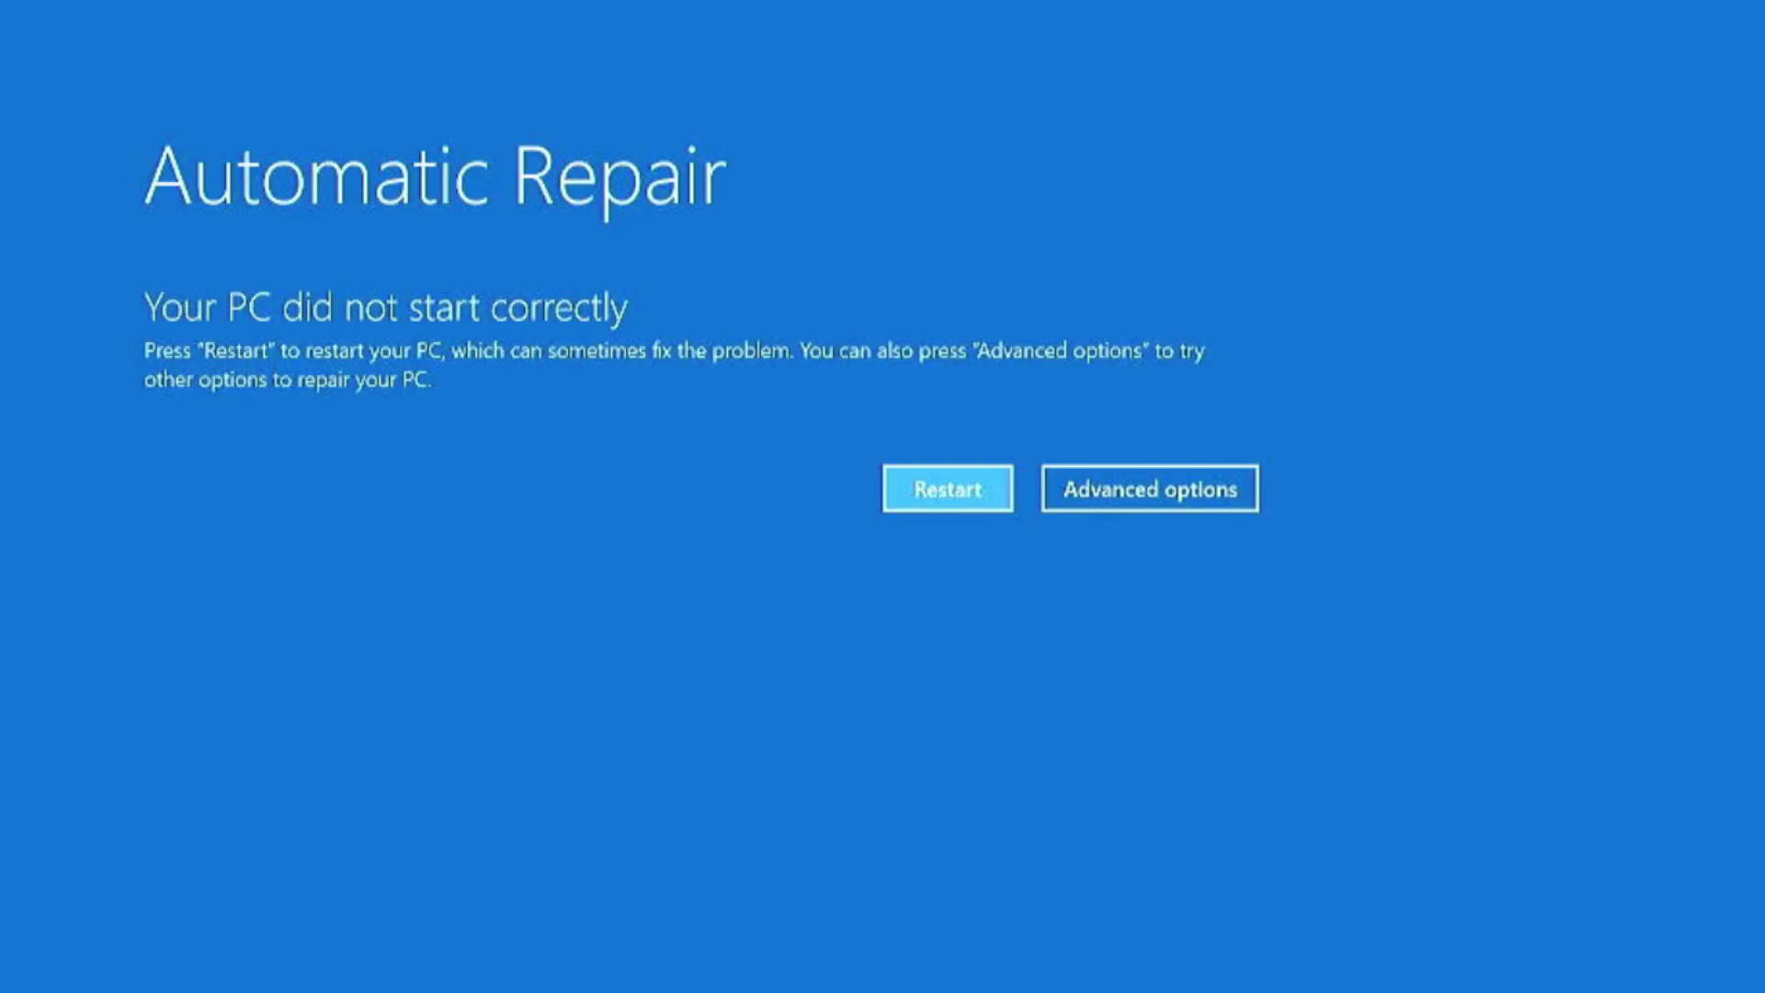
left_click(1149, 491)
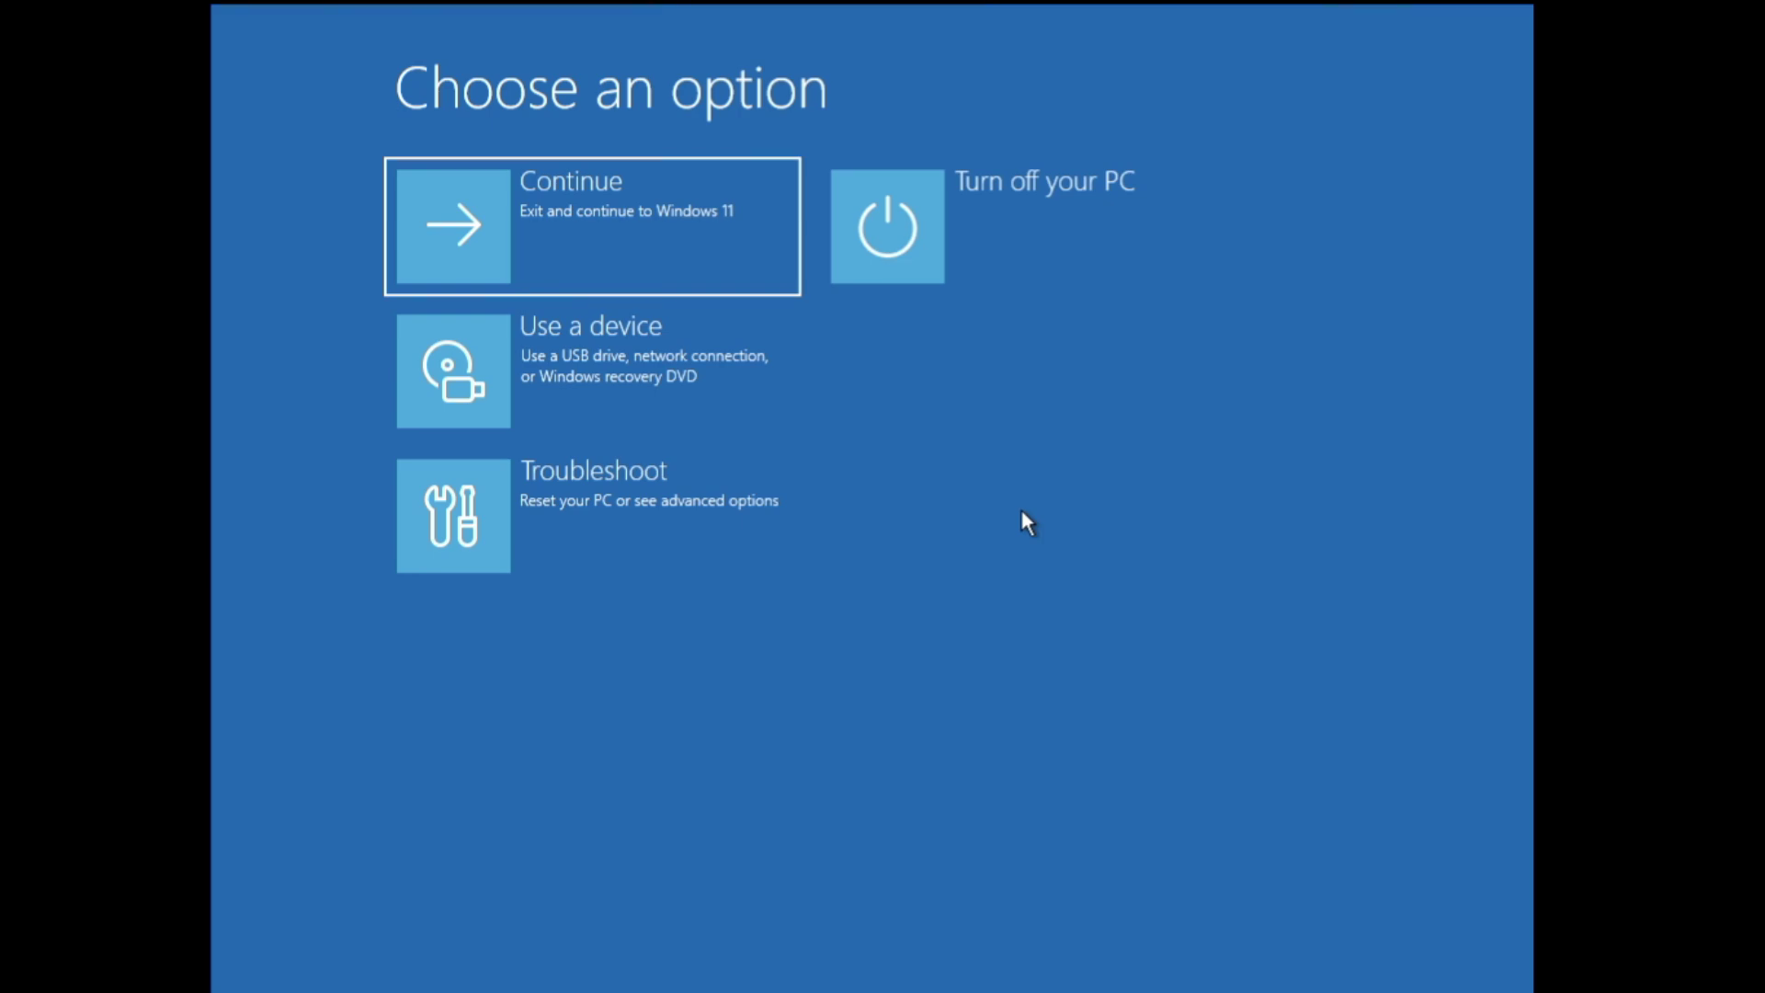
left_click(631, 503)
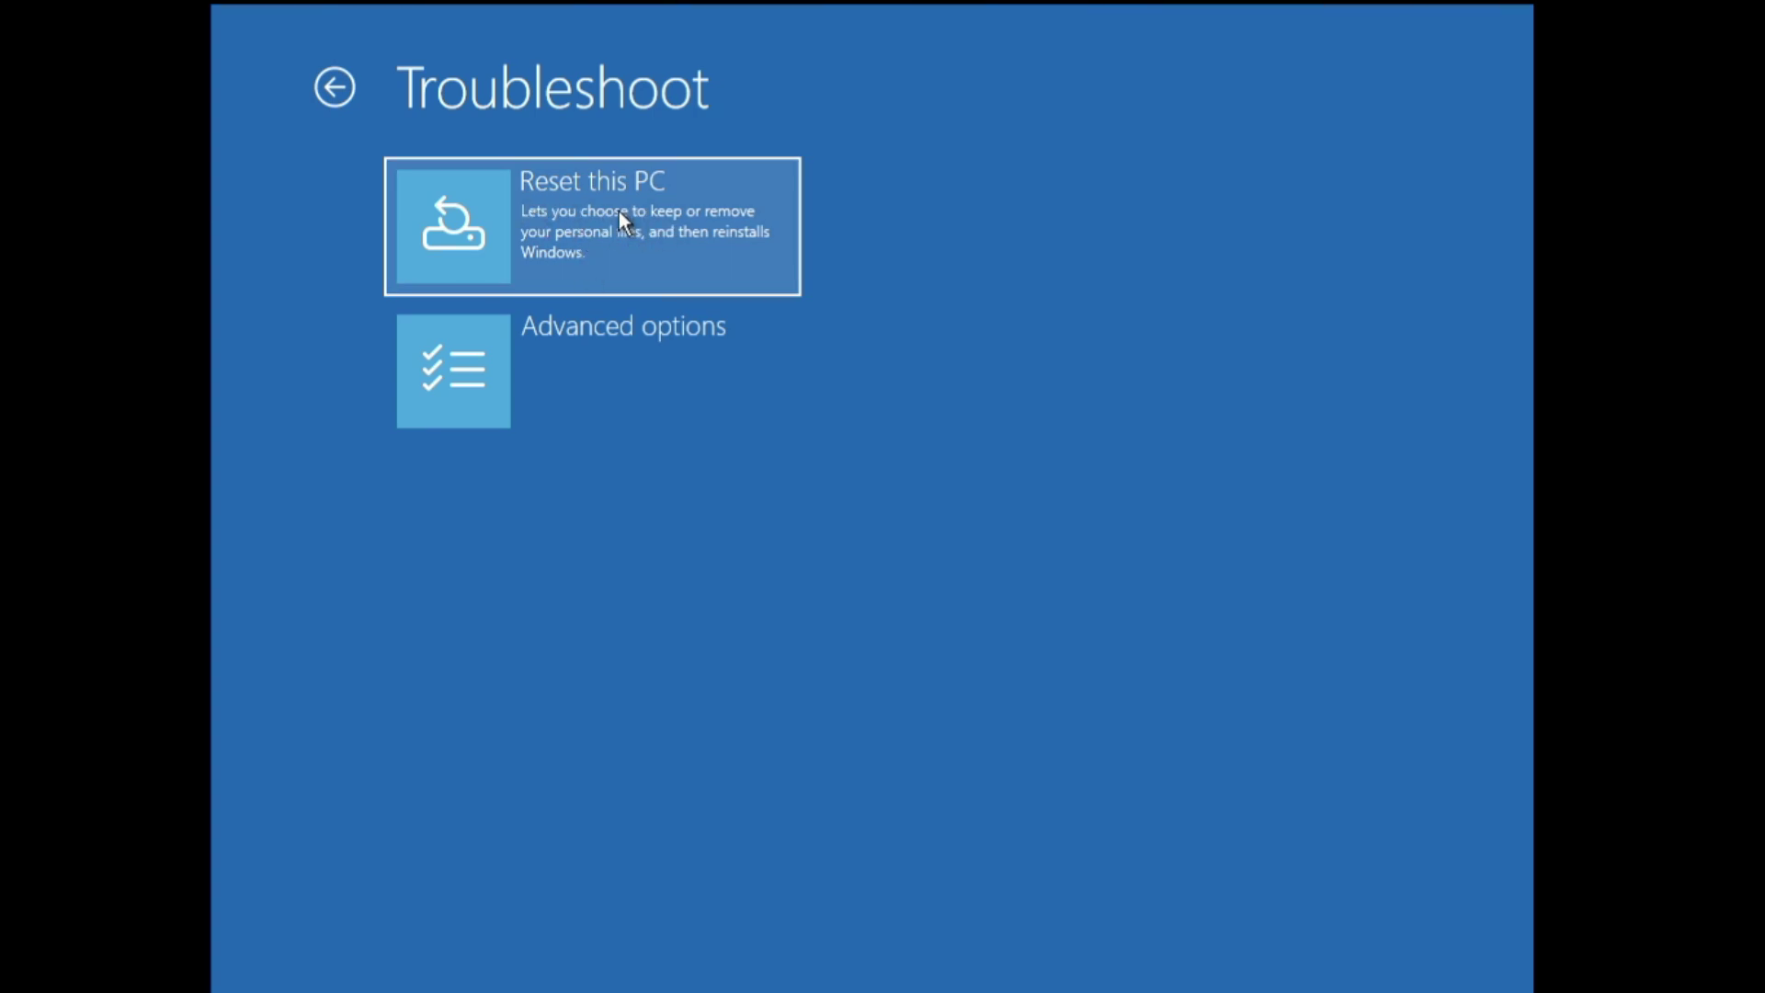
left_click(596, 352)
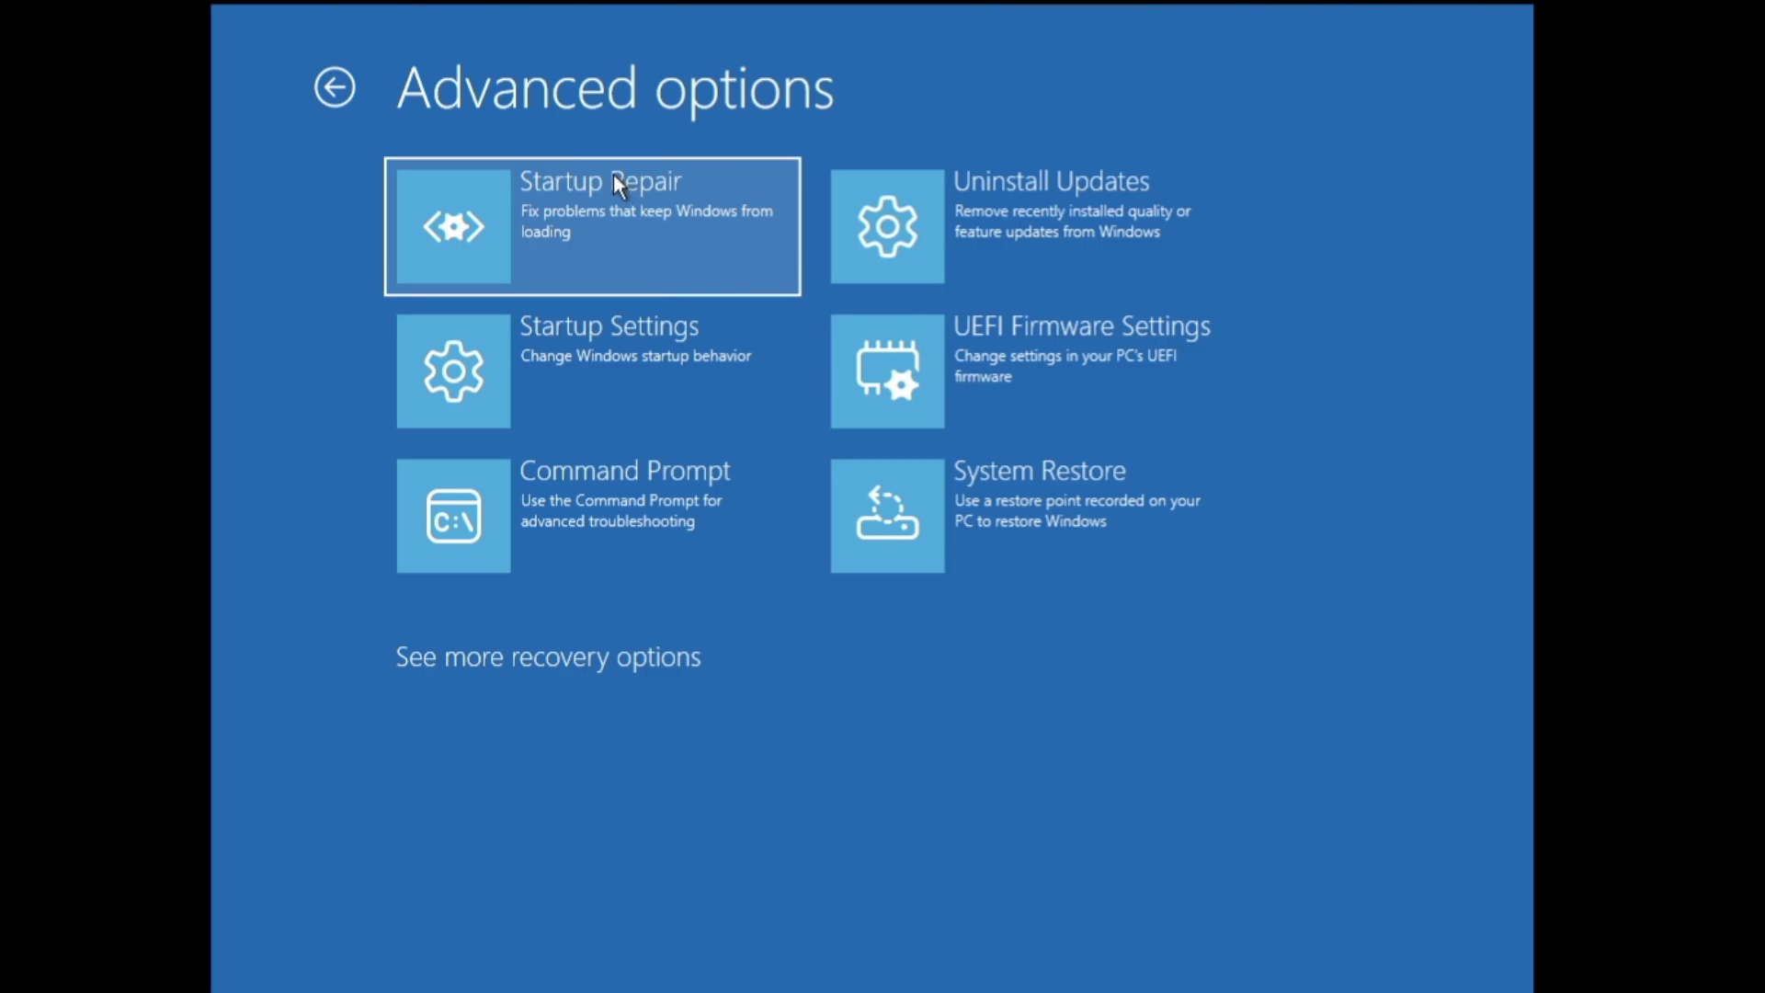
left_click(601, 211)
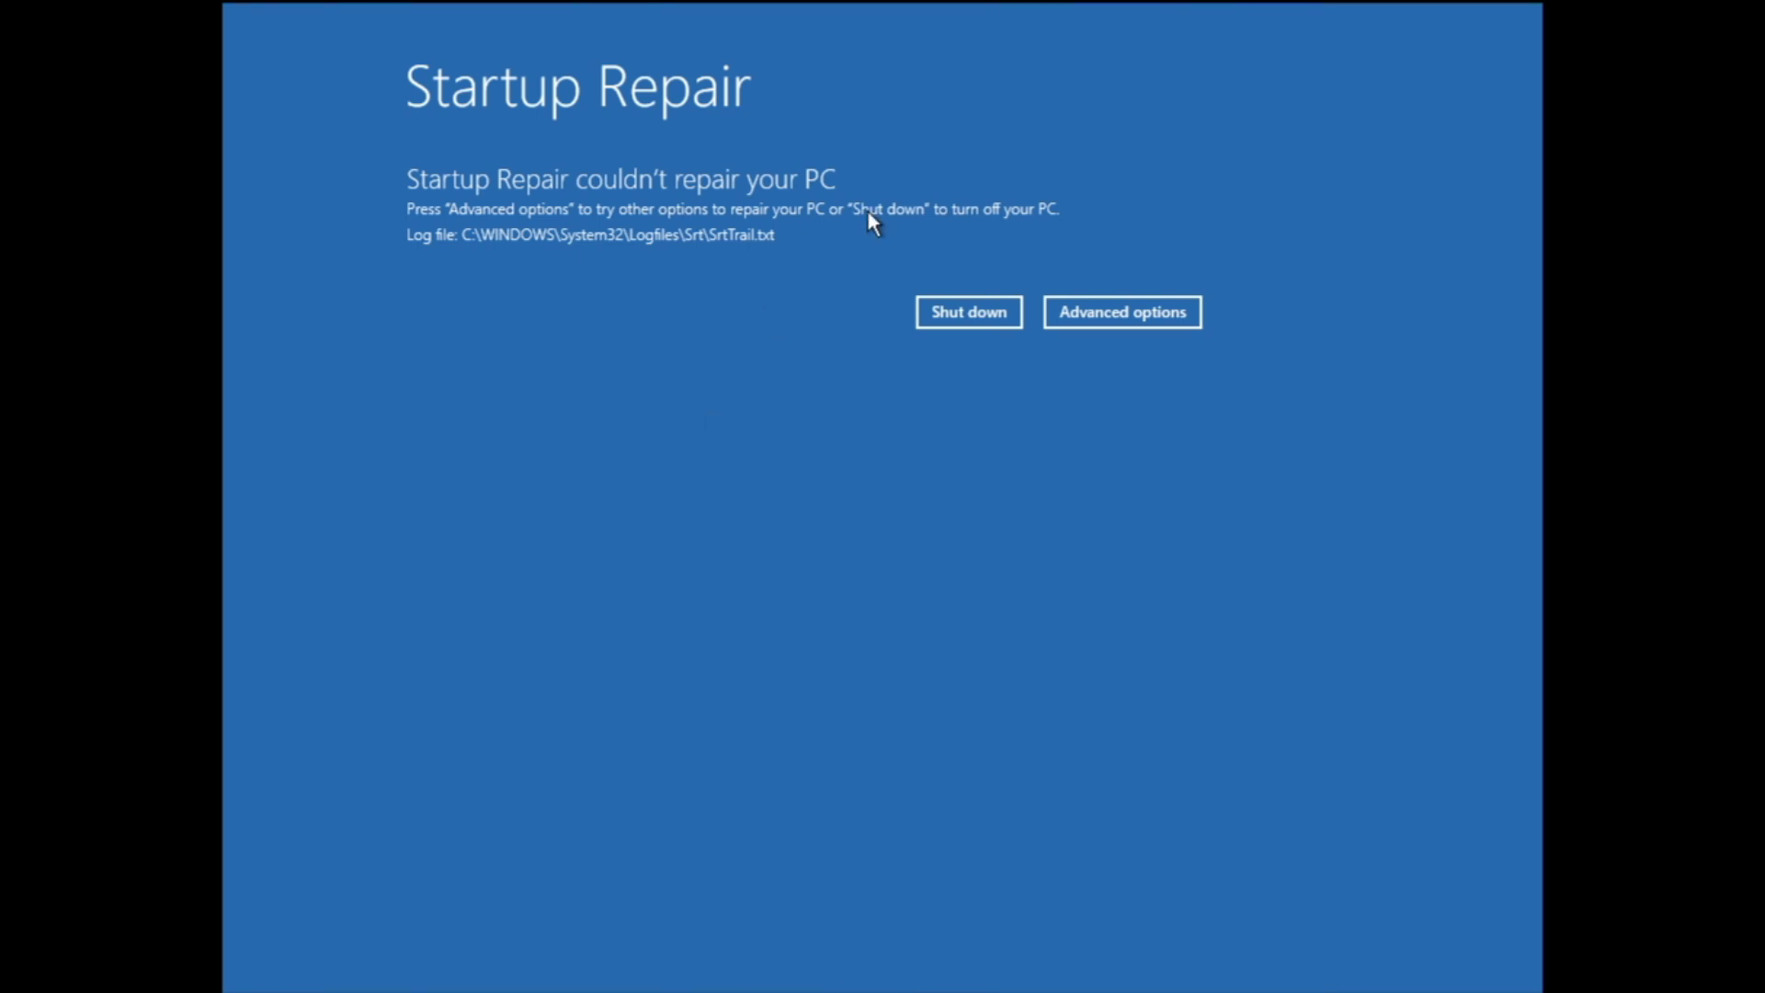
Open Uninstall Updates to review the quality and feature update removal choices.
left_click(1138, 318)
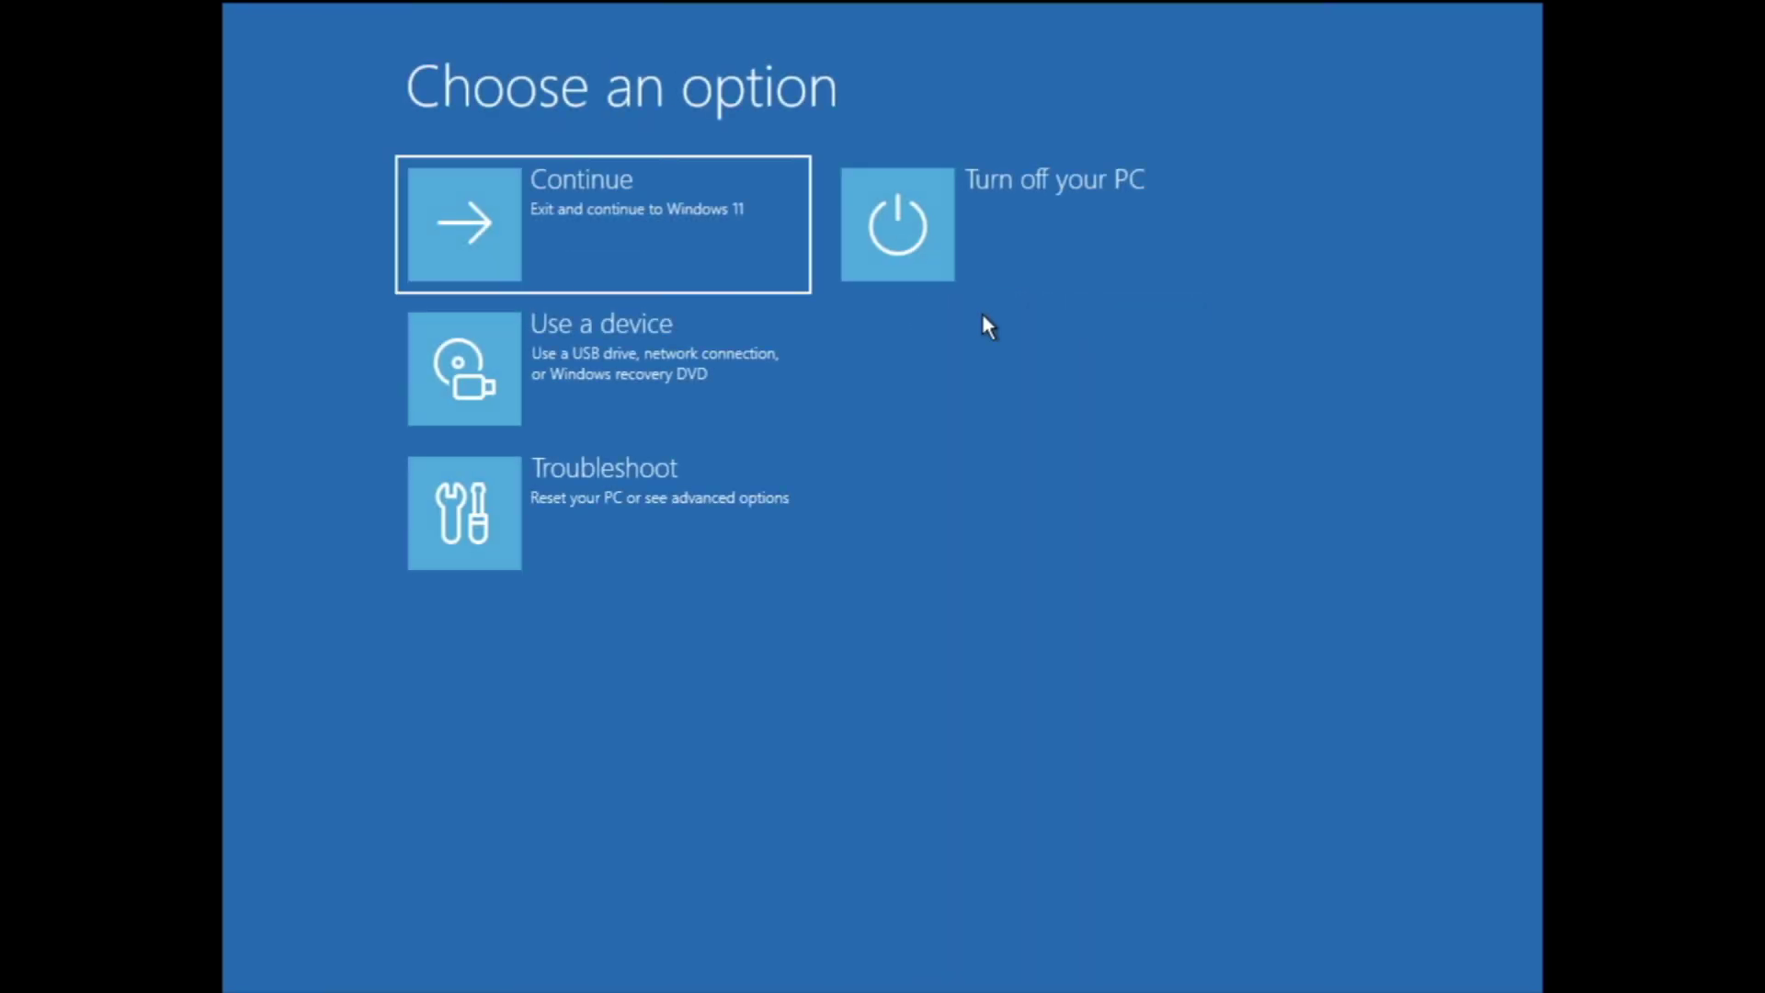
left_click(578, 496)
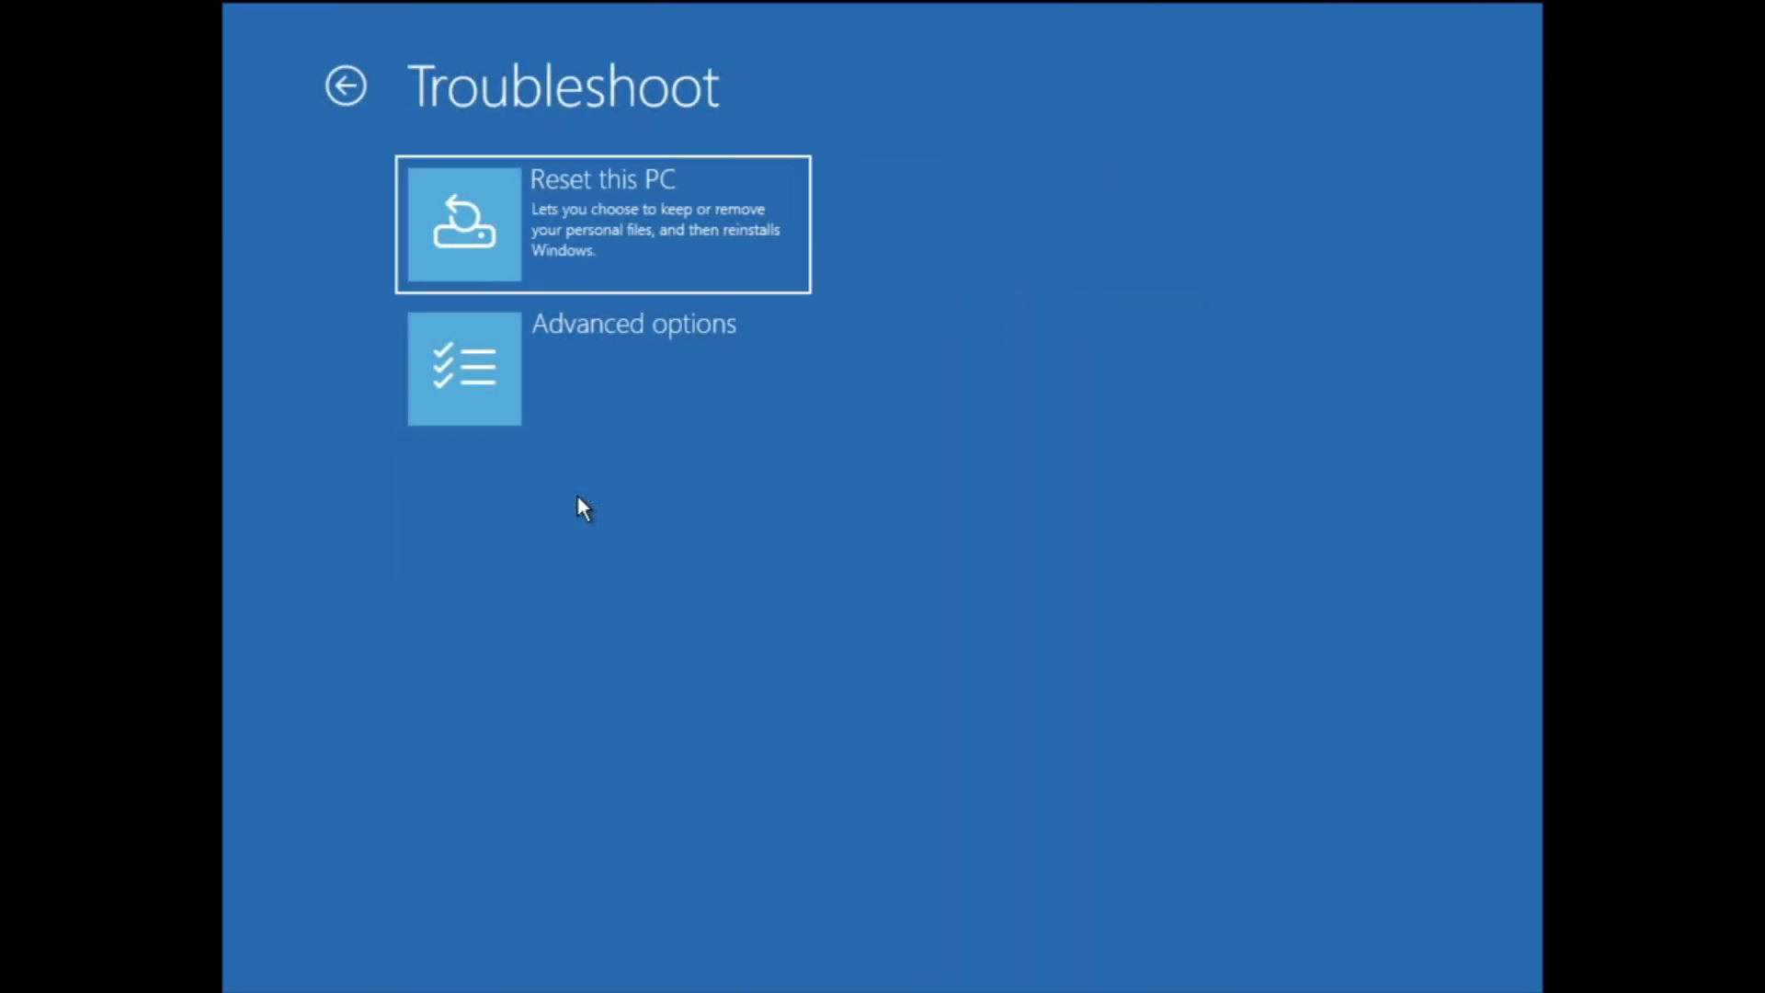
left_click(653, 392)
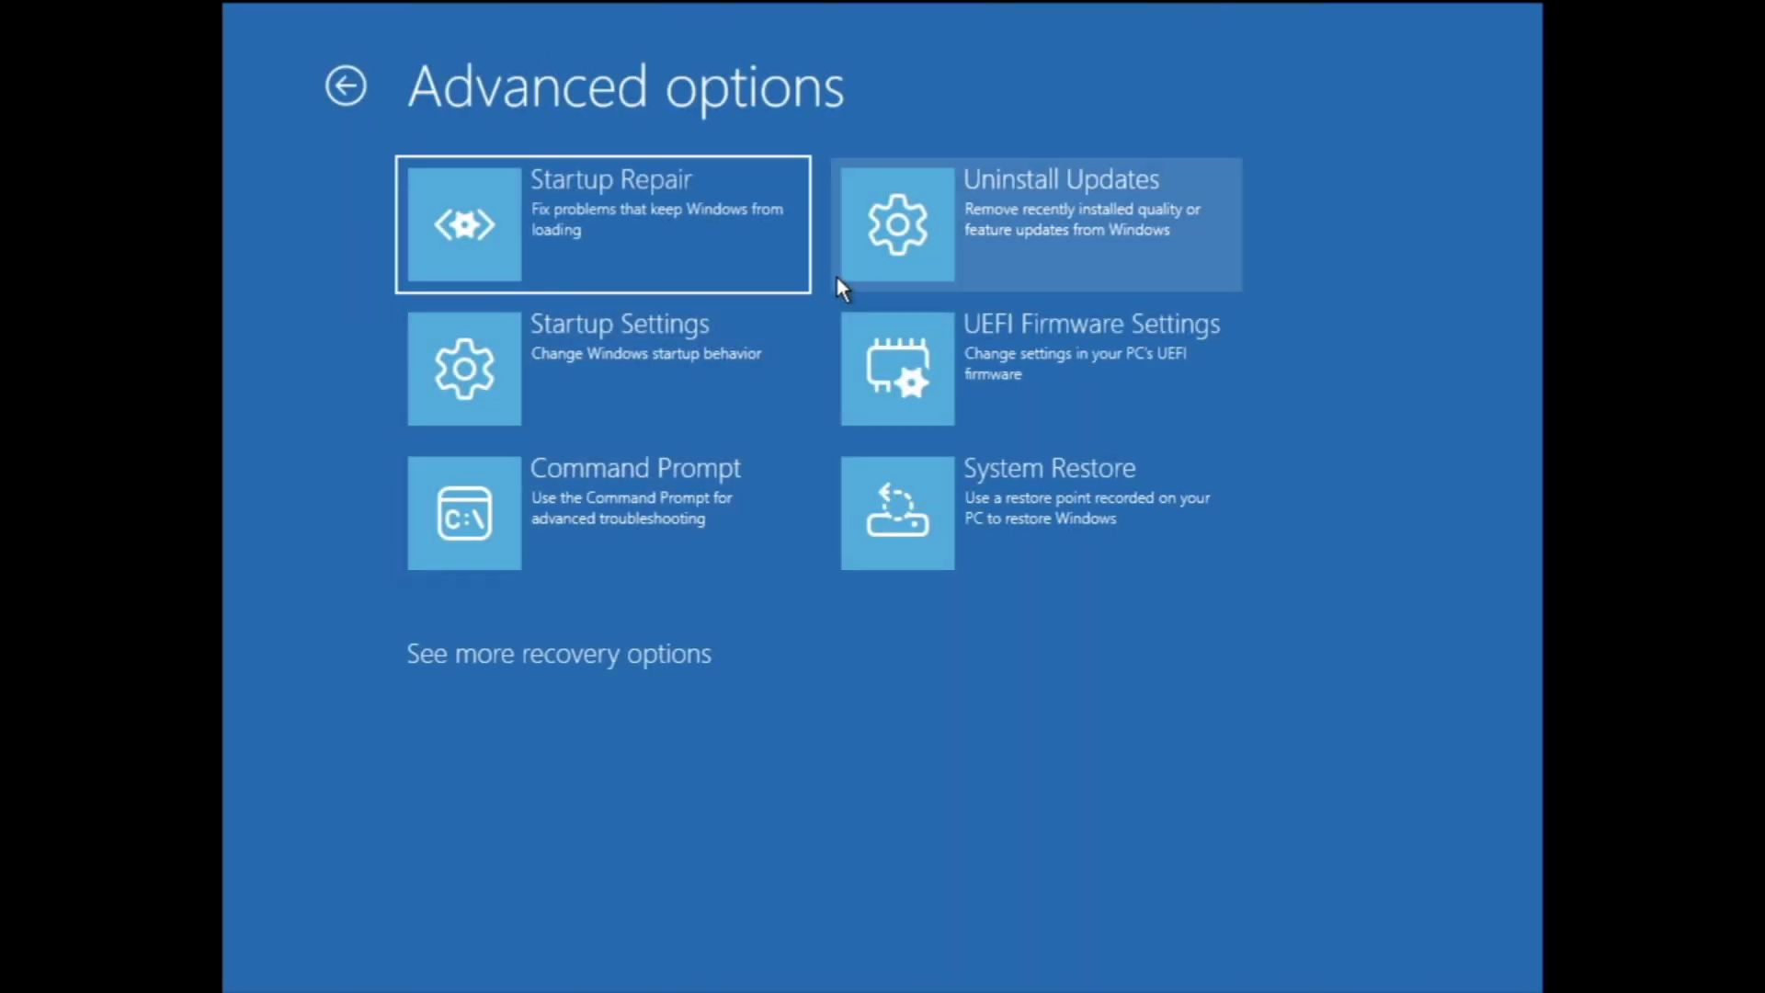
left_click(1047, 227)
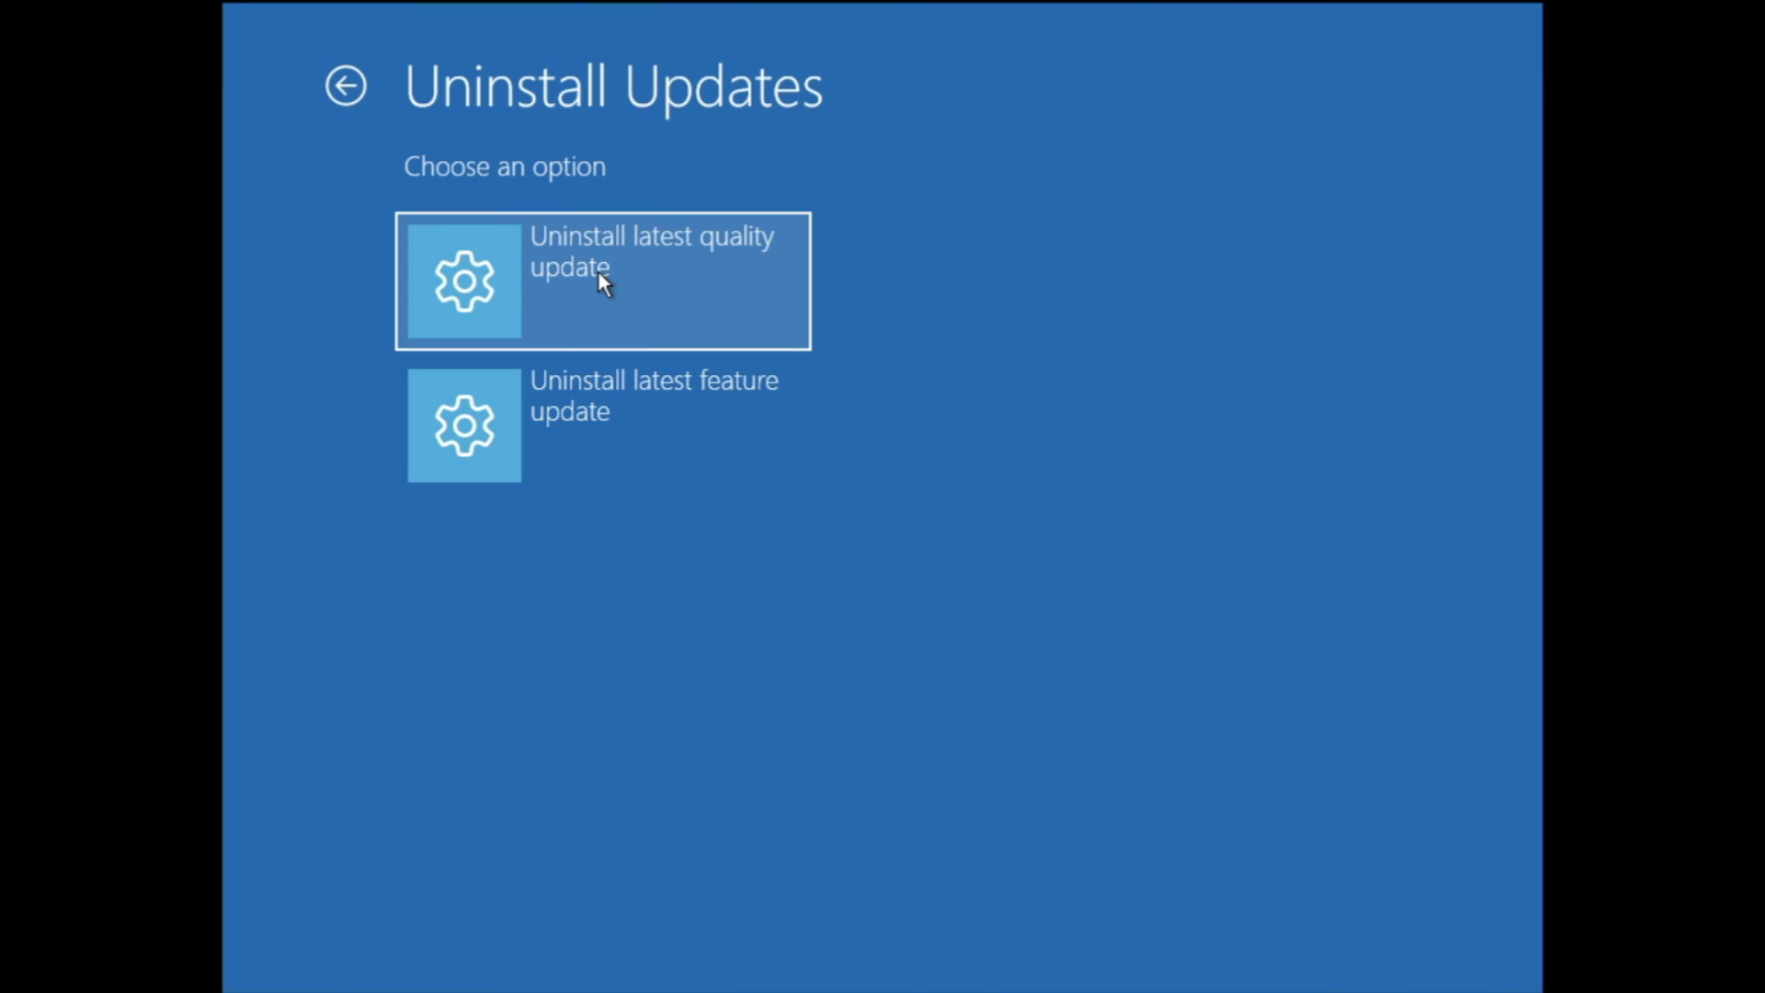
Go back to the main recovery choices and reopen Troubleshoot > Advanced options.
left_click(362, 82)
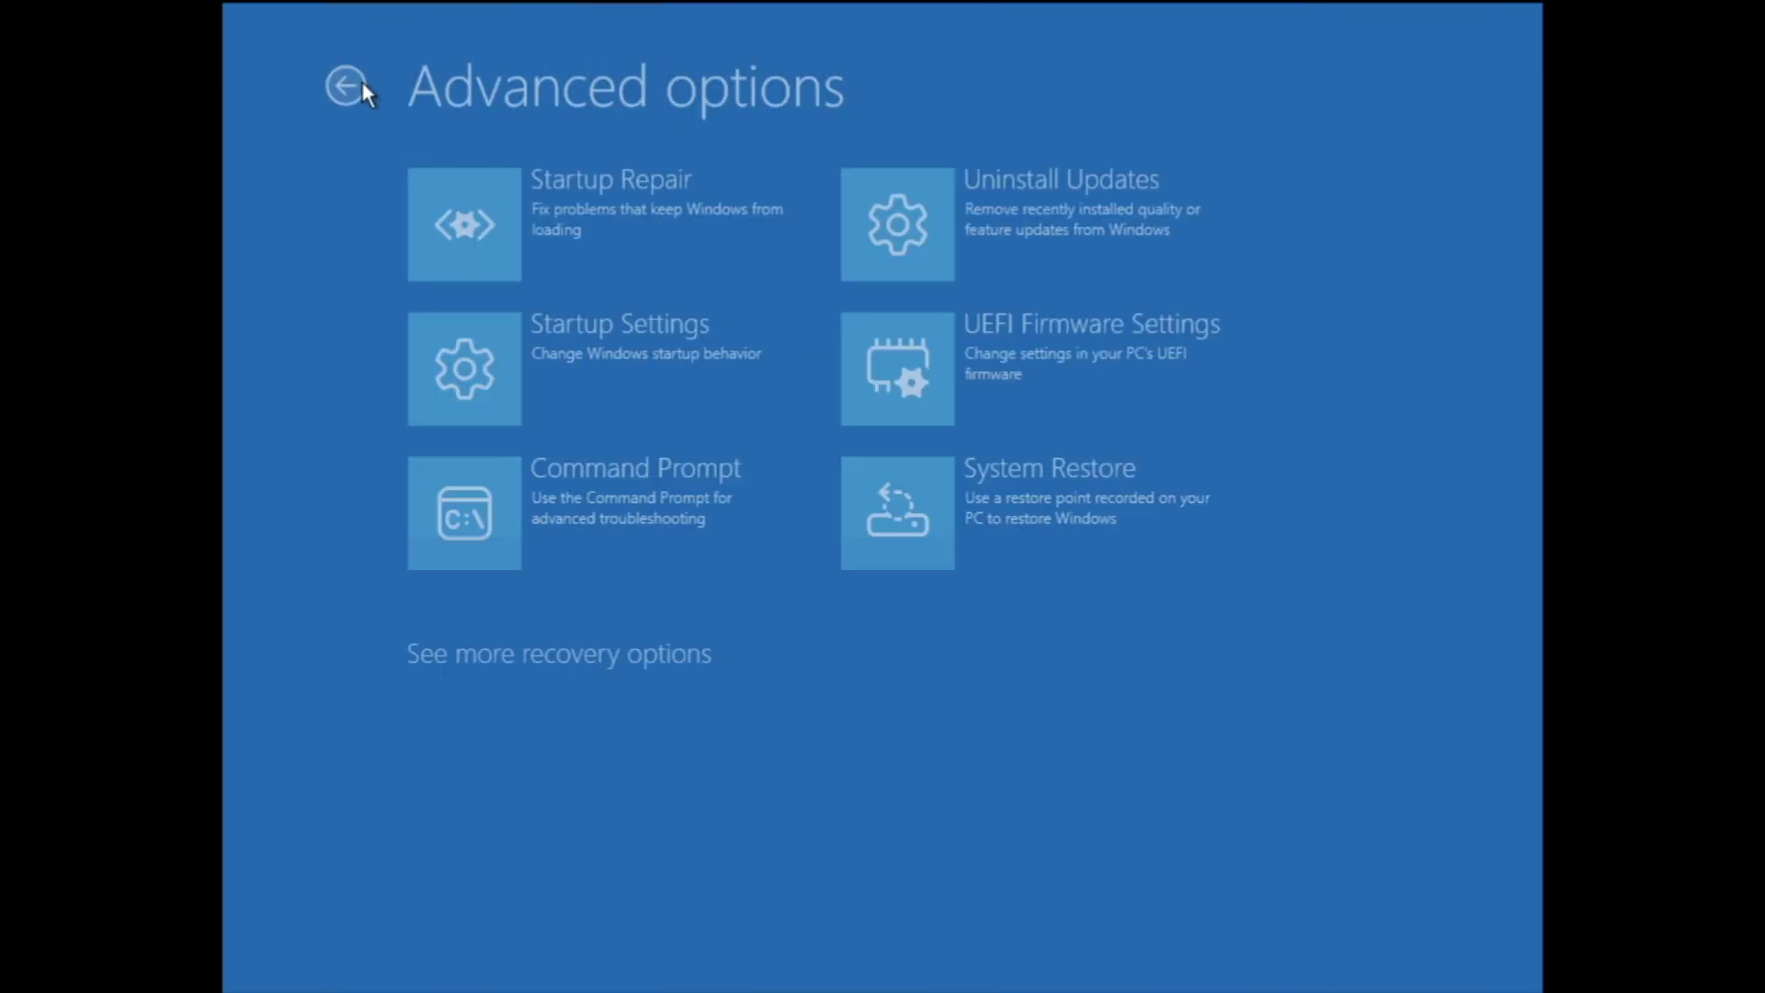
left_click(362, 83)
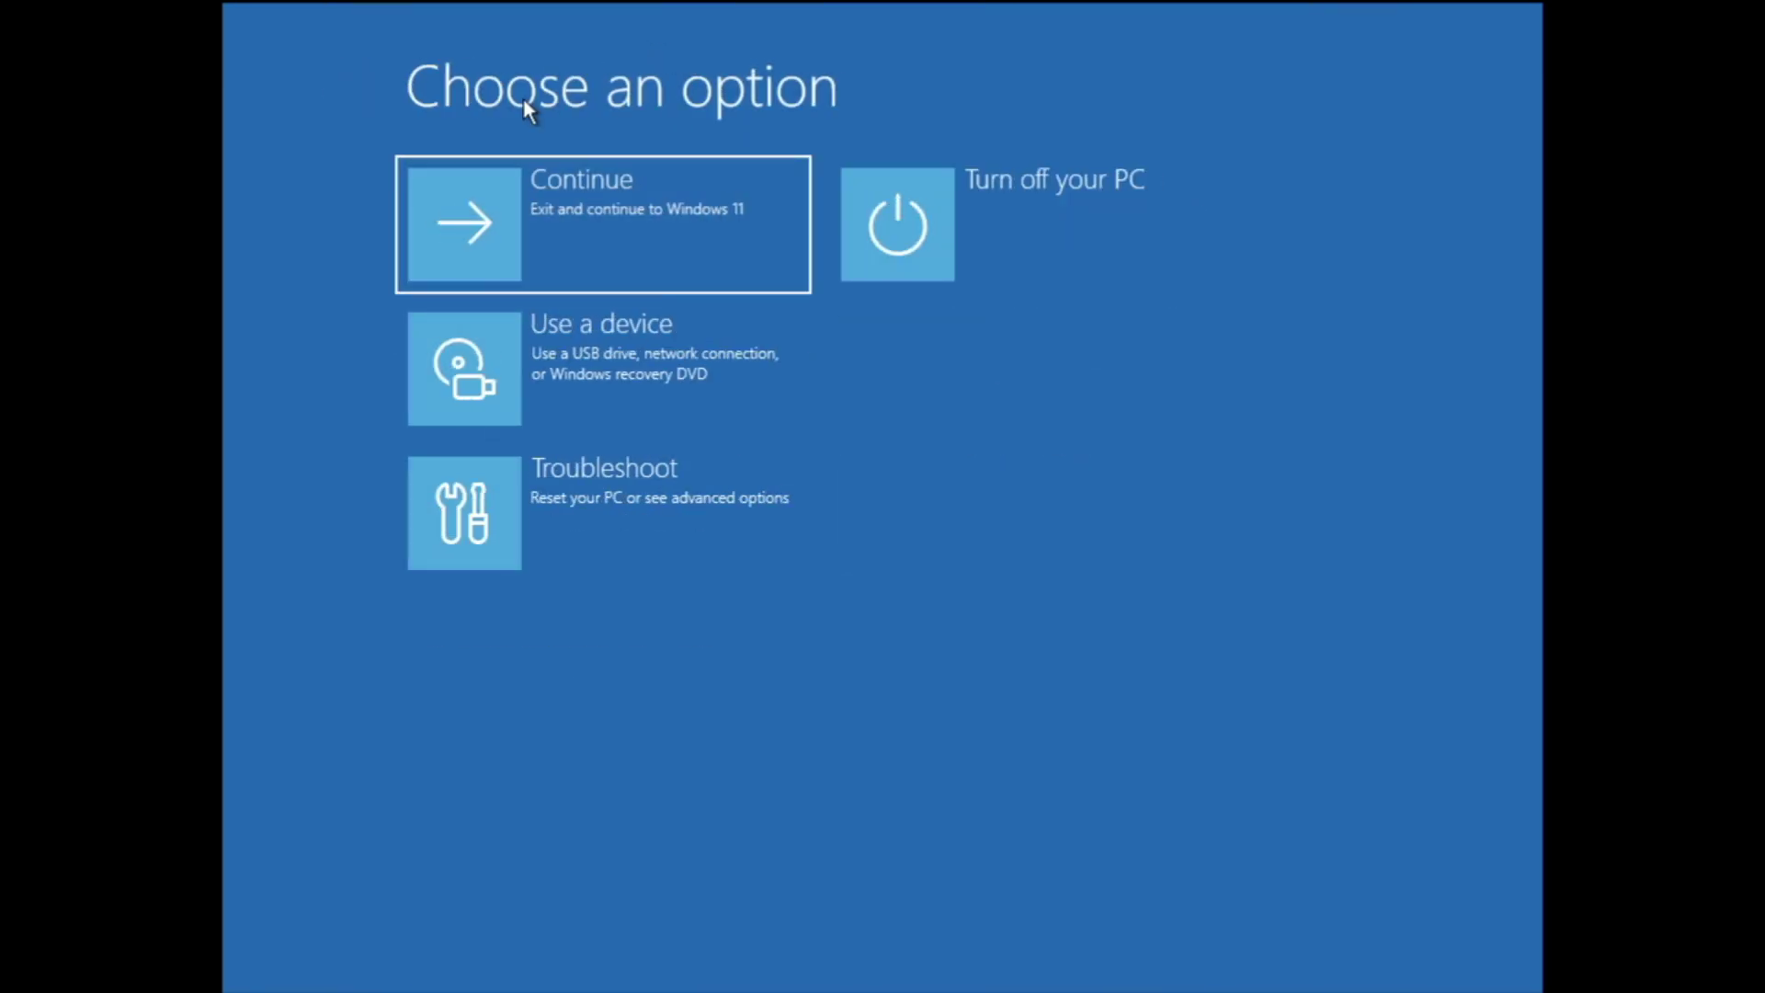
left_click(670, 502)
left_click(657, 366)
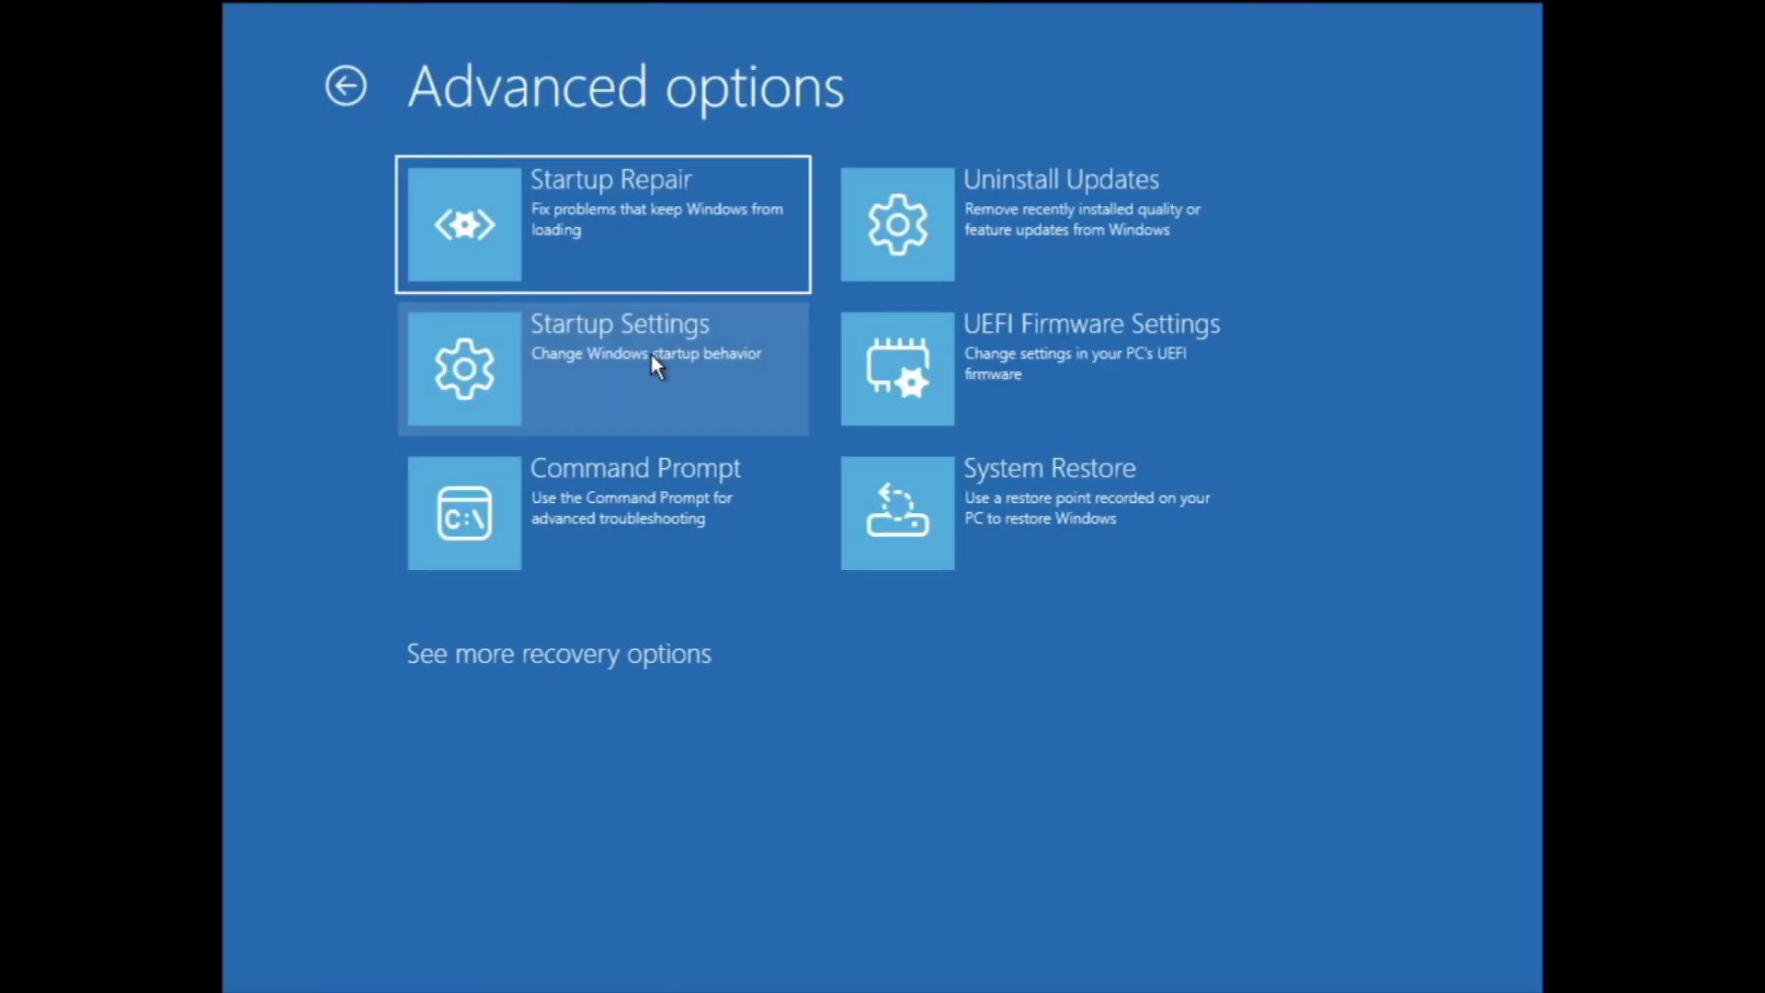
Run chkdsk /f /r C: in Command Prompt; it finds no problems and 0 KB in bad sectors.
left_click(630, 505)
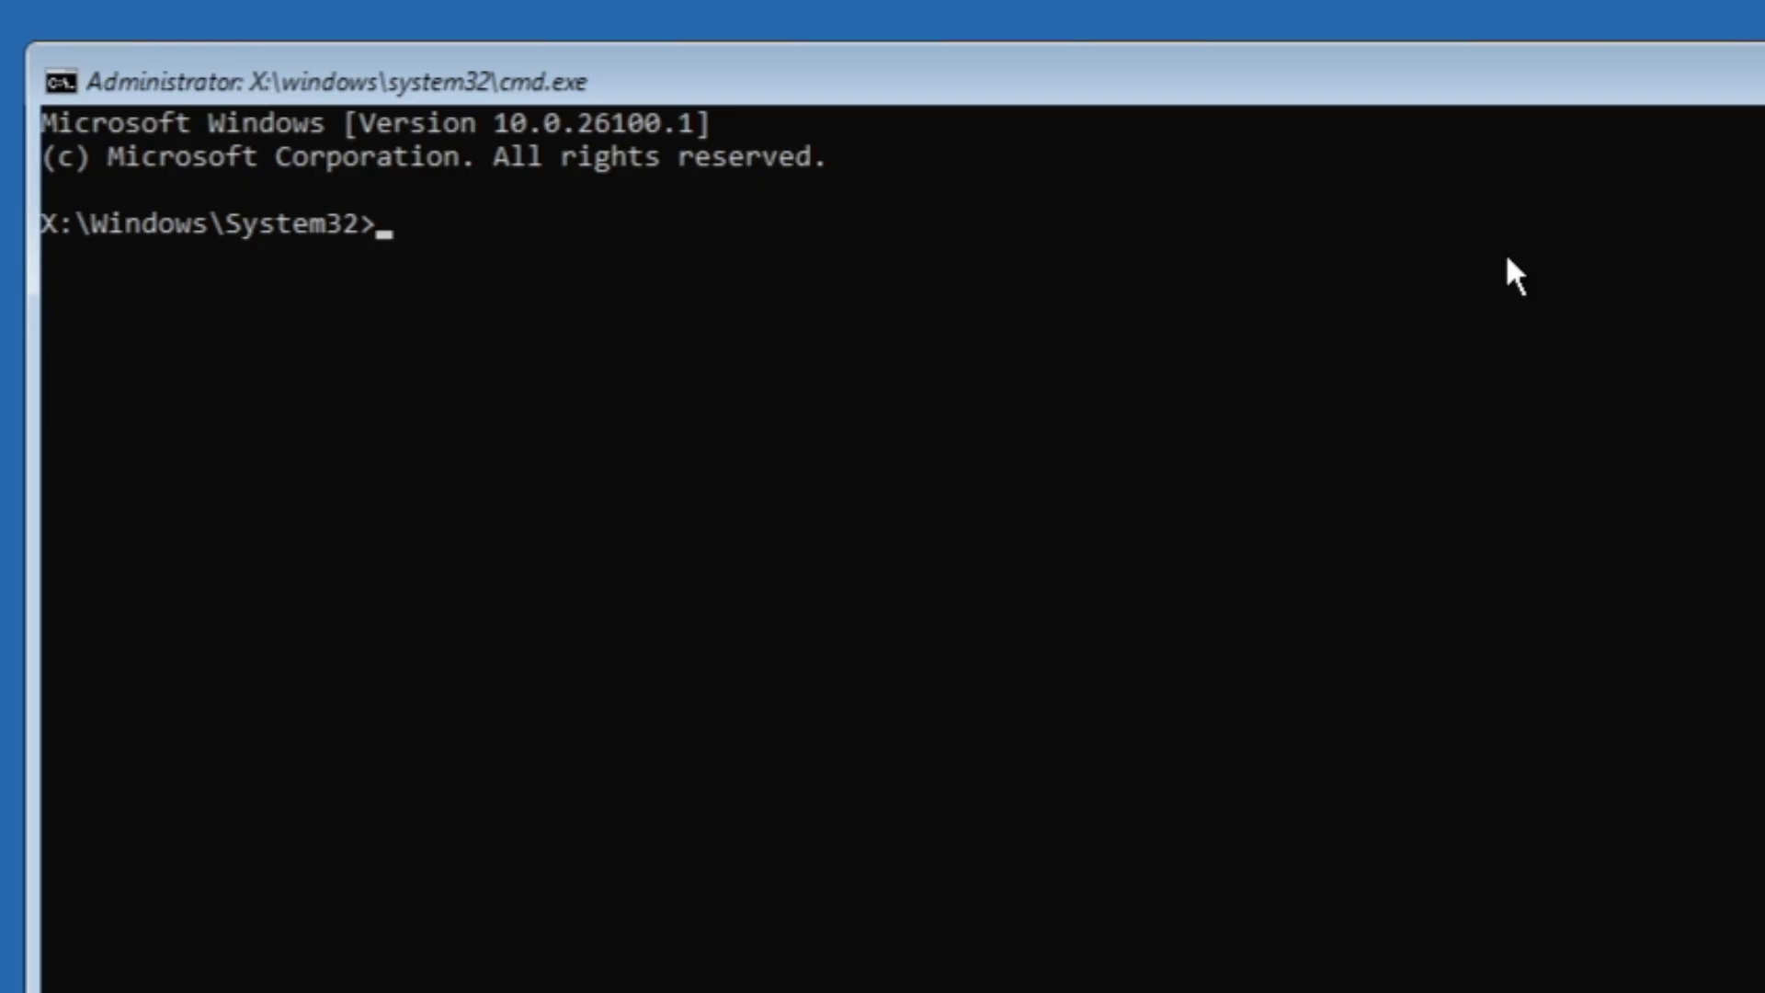
type("chkdsk ")
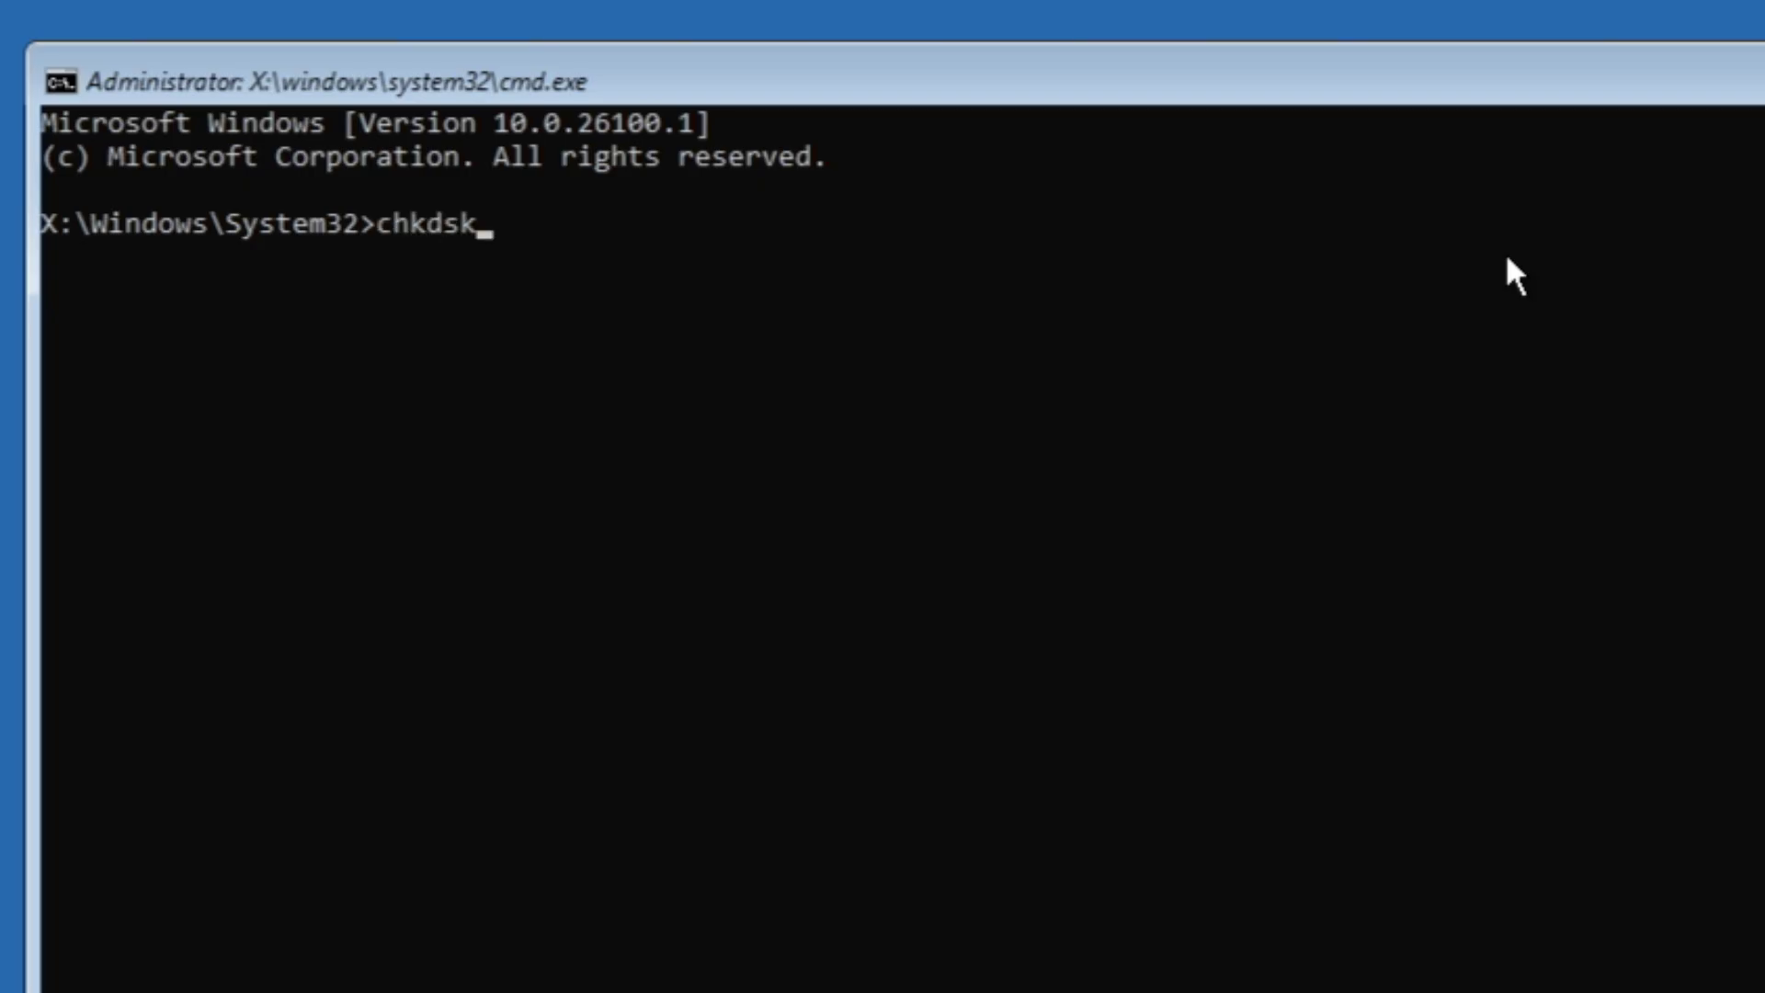
type("/f /r")
type("V")
key("BackSpace")
type("C:")
key("Return")
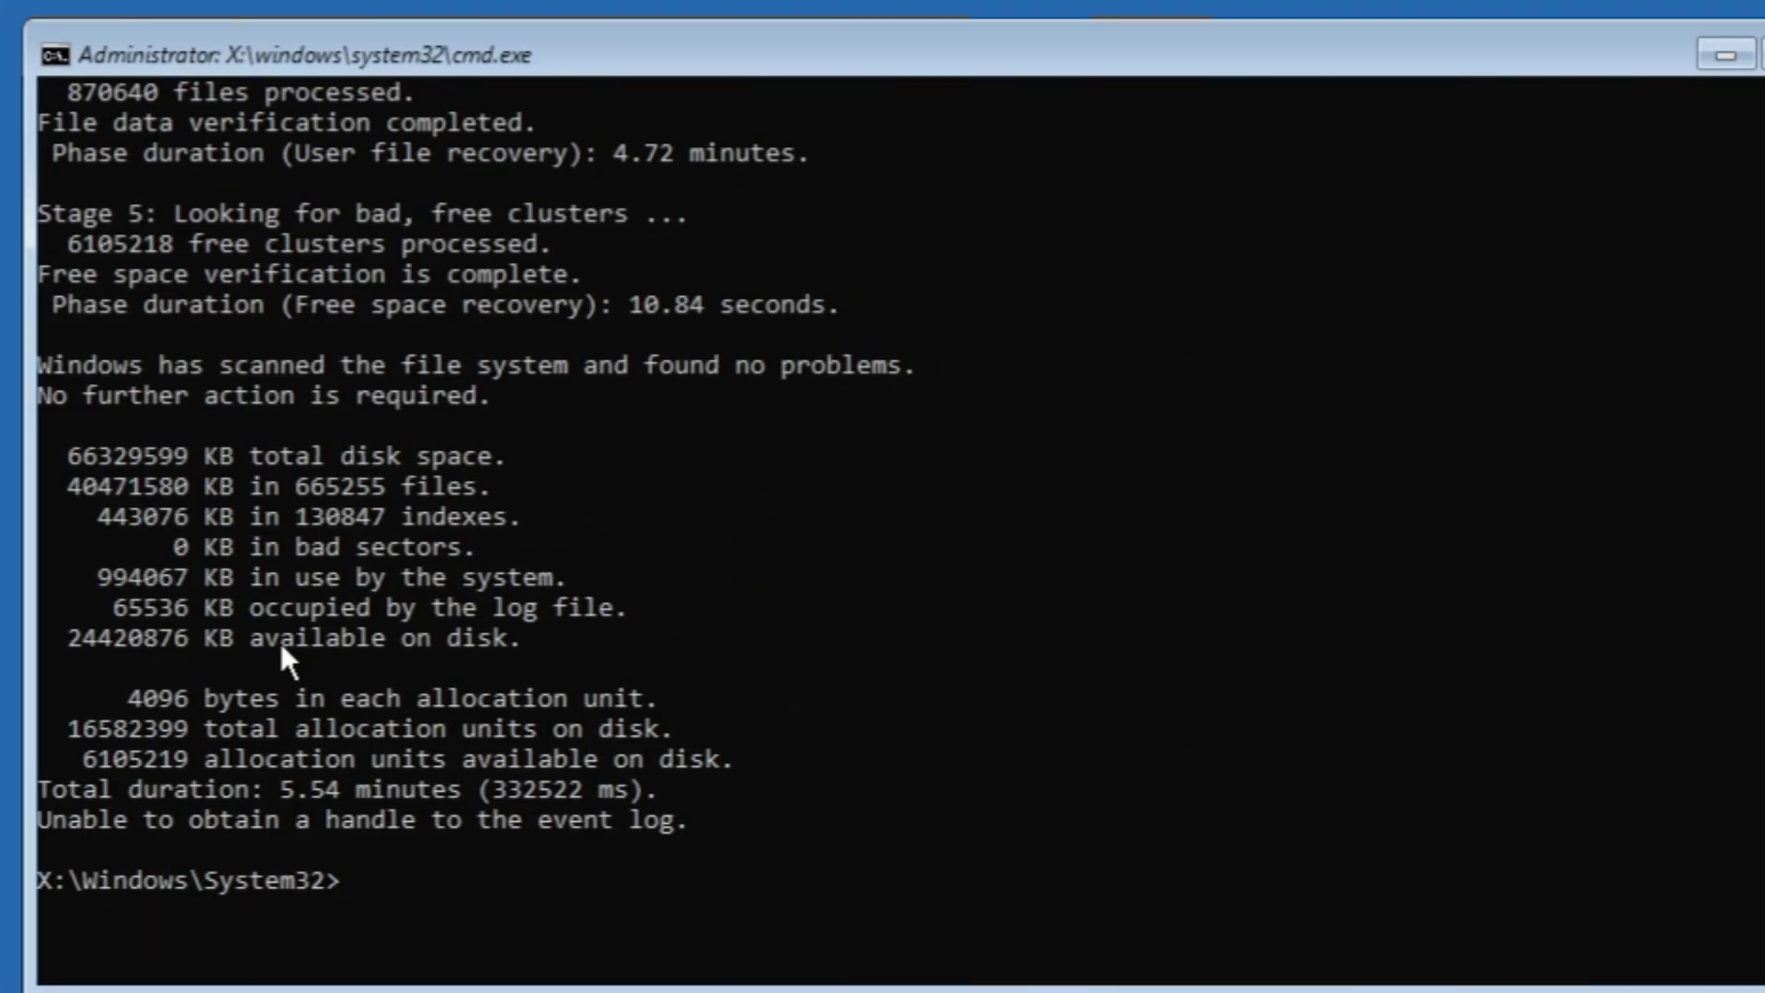
Run bootrec /rebuildbcd and answer Y to add the found Windows installation to the boot list.
type("bootrec /reb")
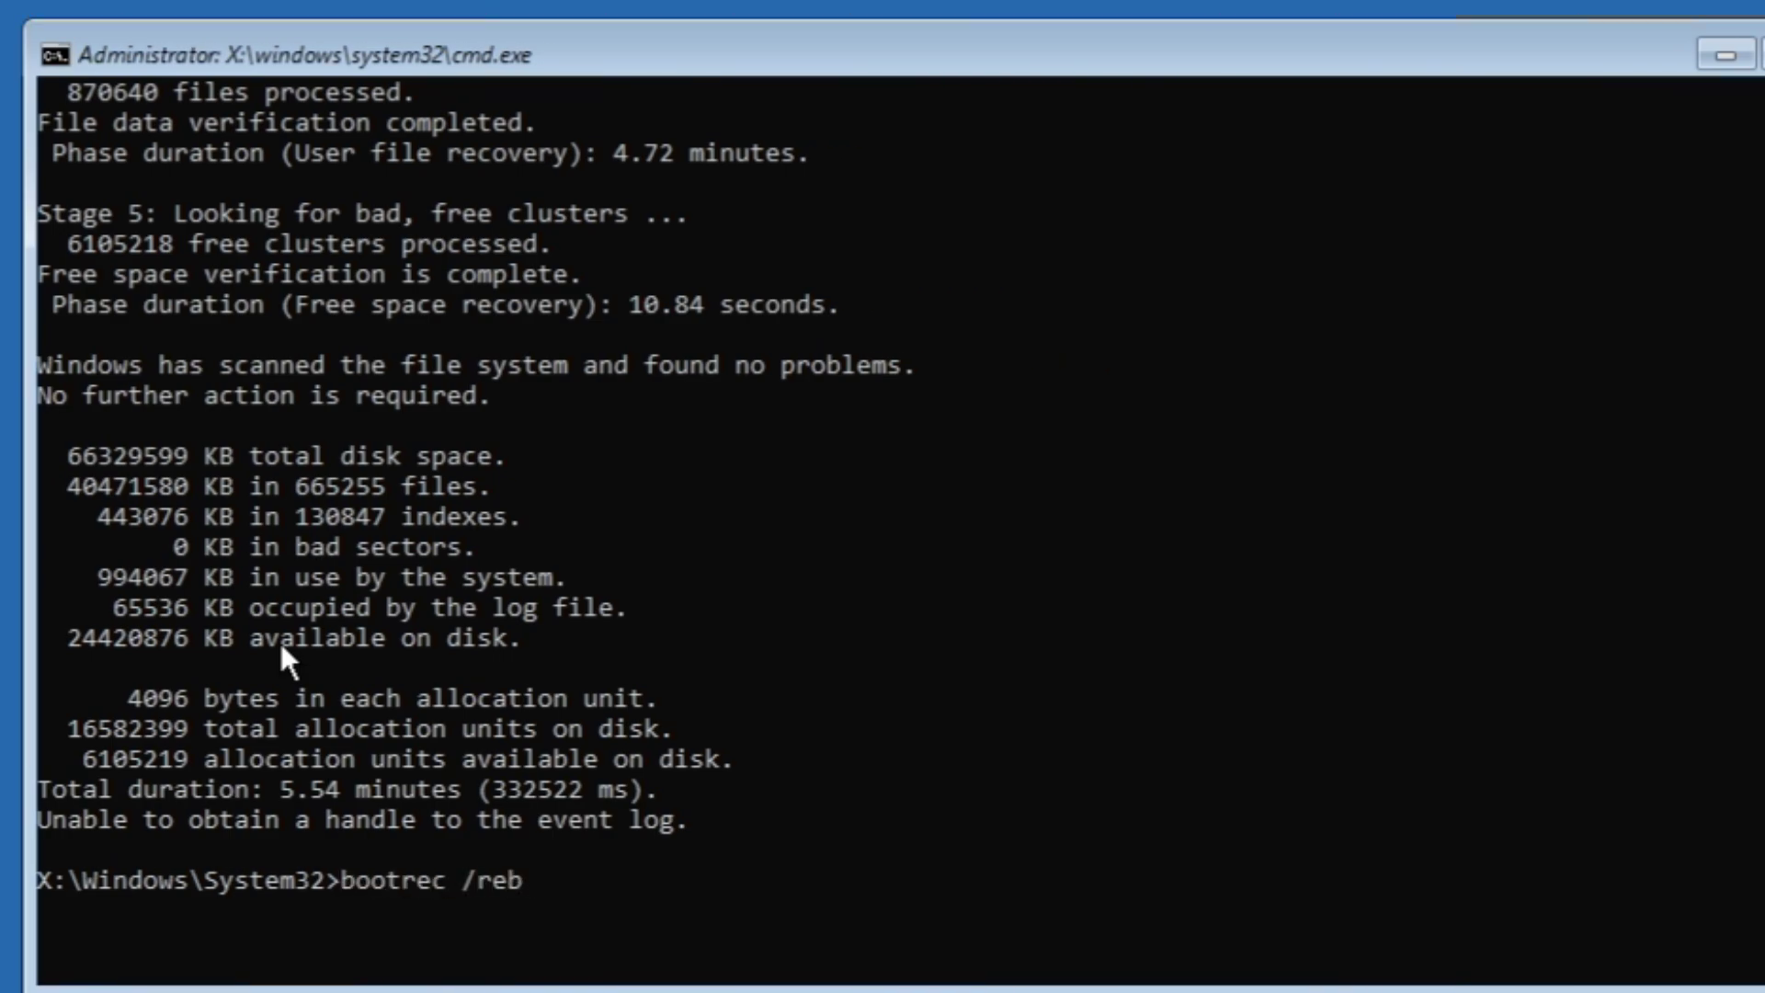
type("uildbcd")
key("Return")
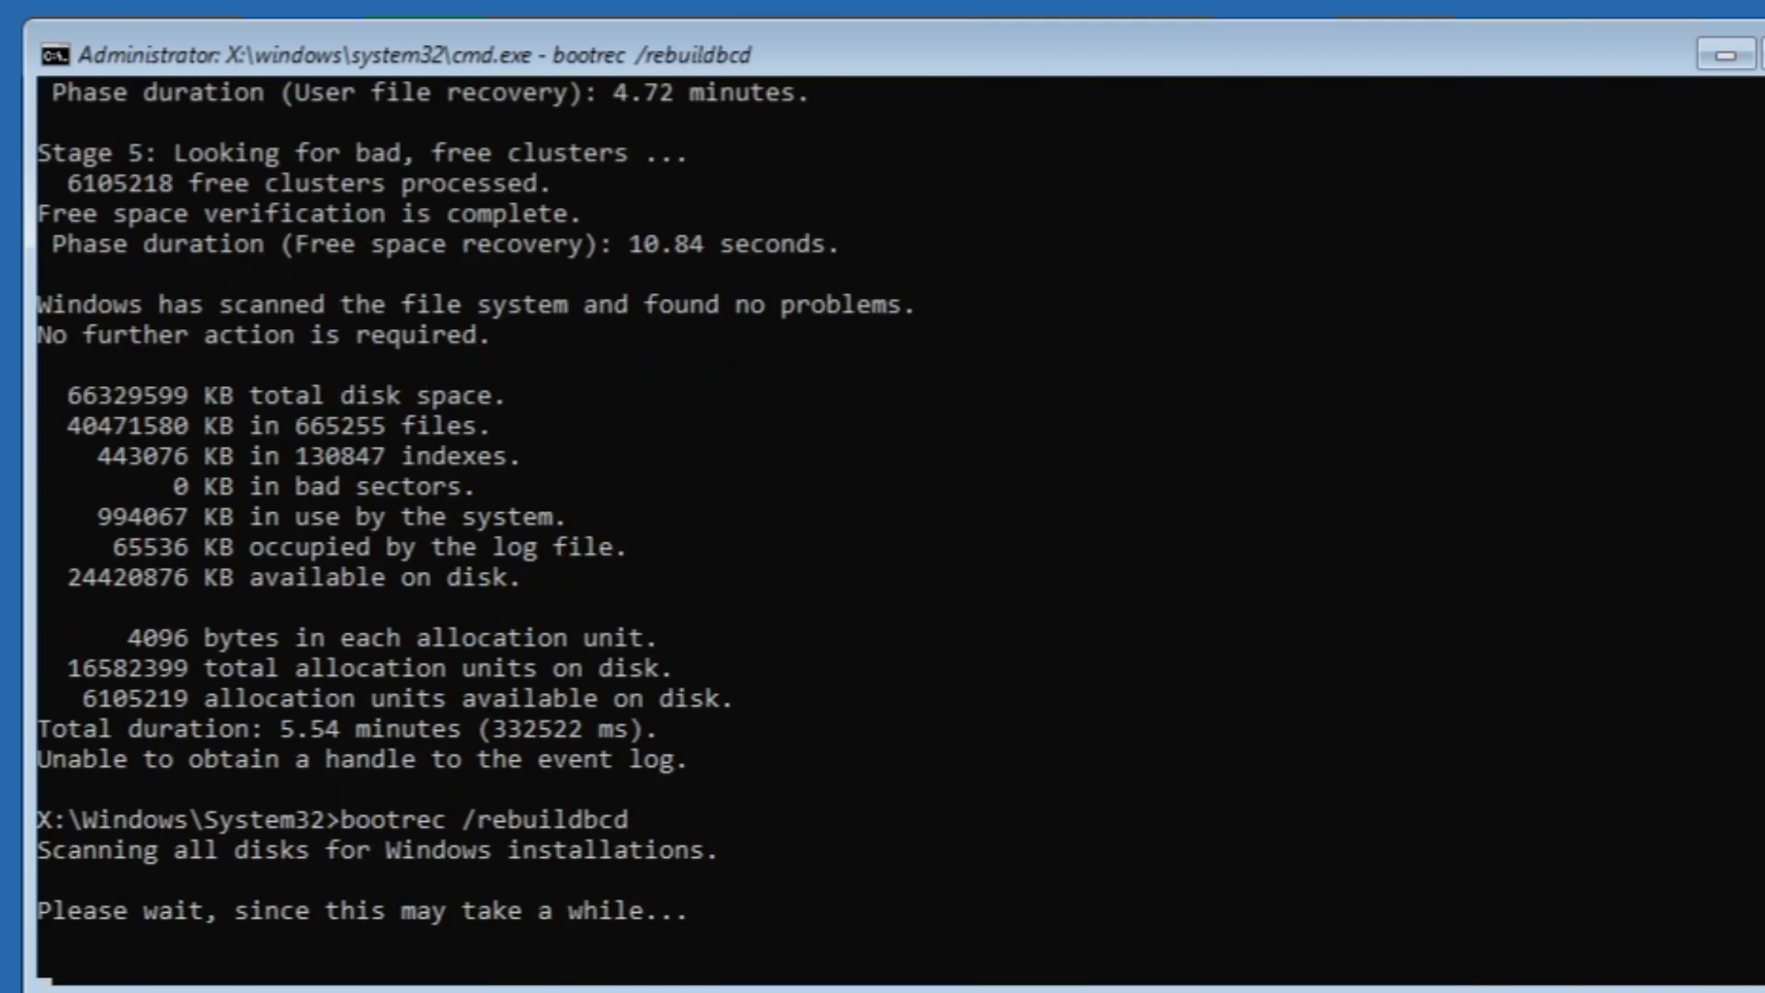
scroll(682, 715, "down", 1)
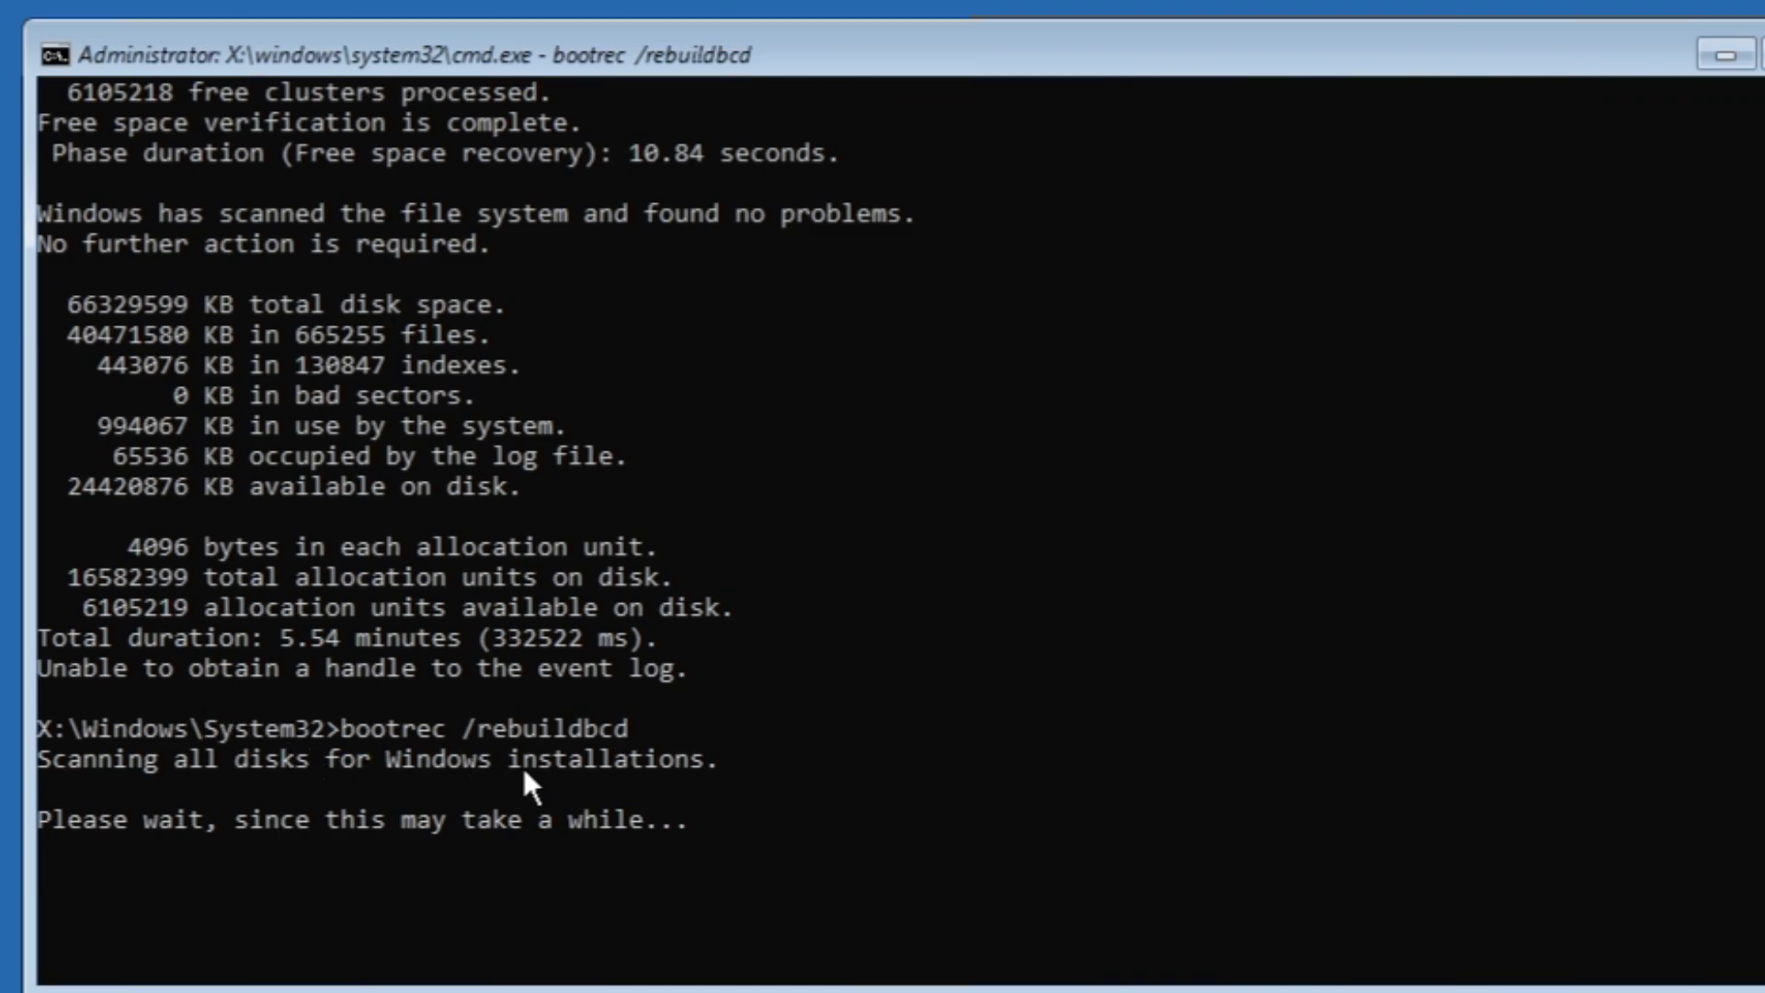
scroll(525, 774, "down", 1)
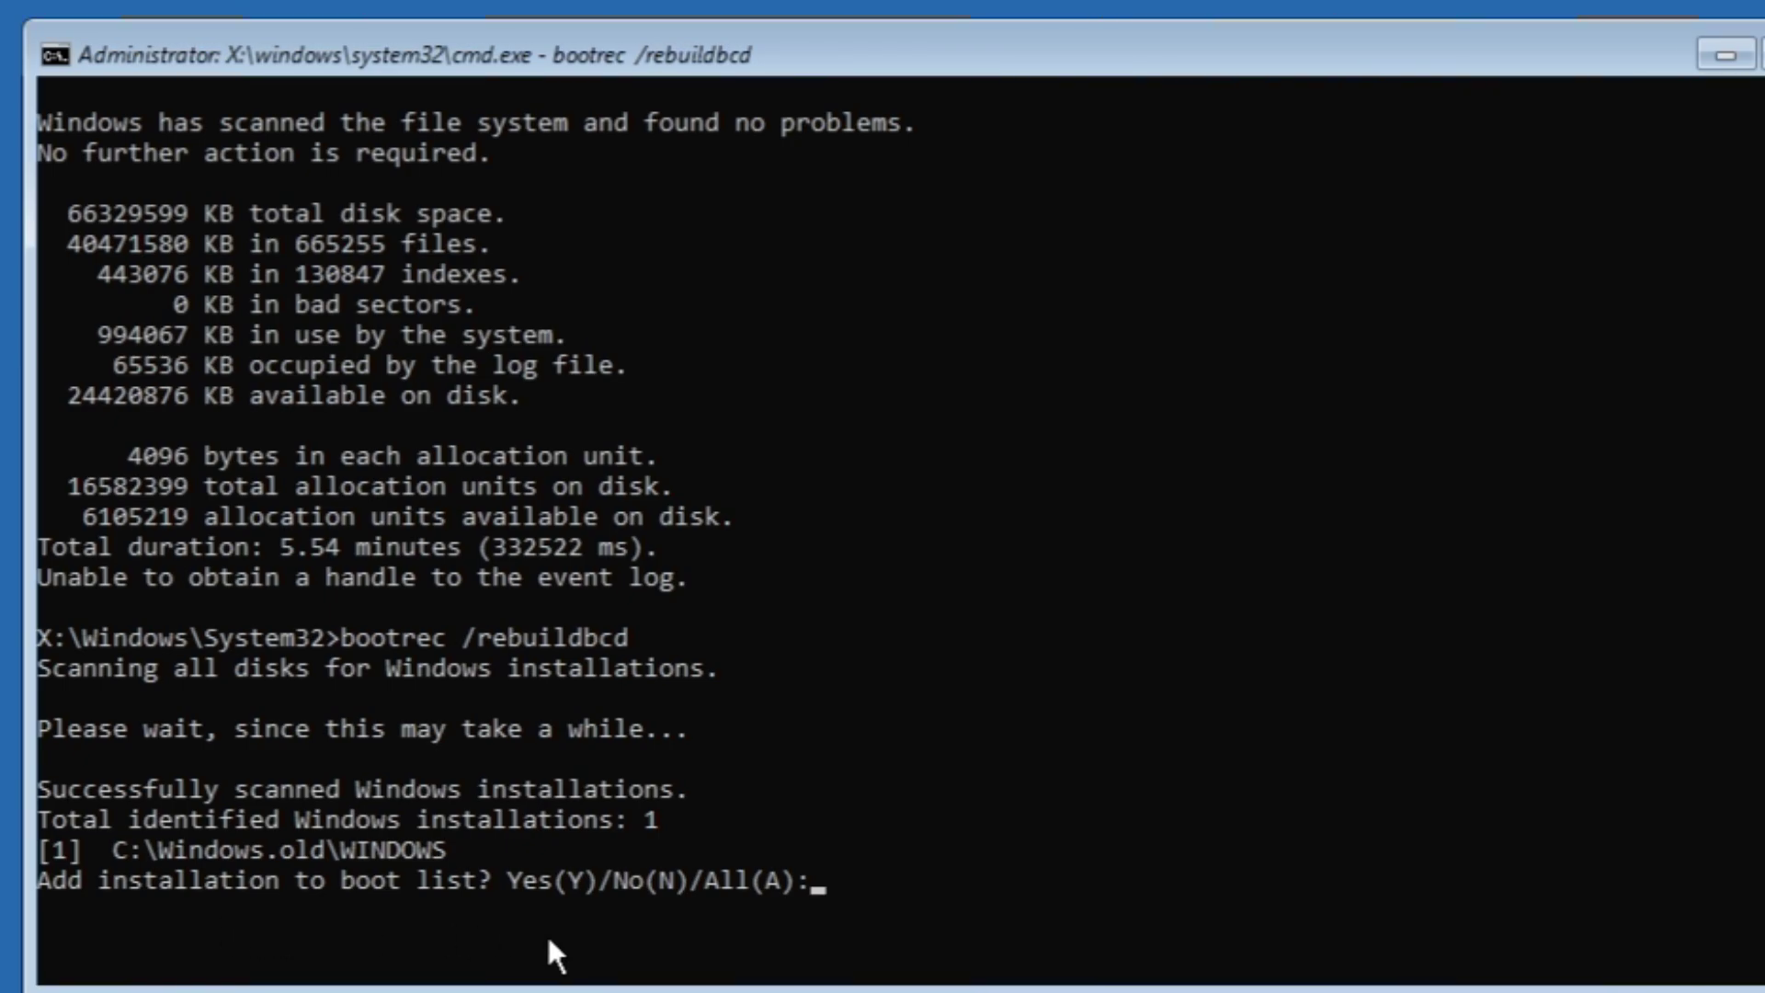
type("Y")
key("Return")
Run bootrec /fixboot and bootrec /fixmbr, then enter sfc /scannow.
scroll(457, 619, "down", 4)
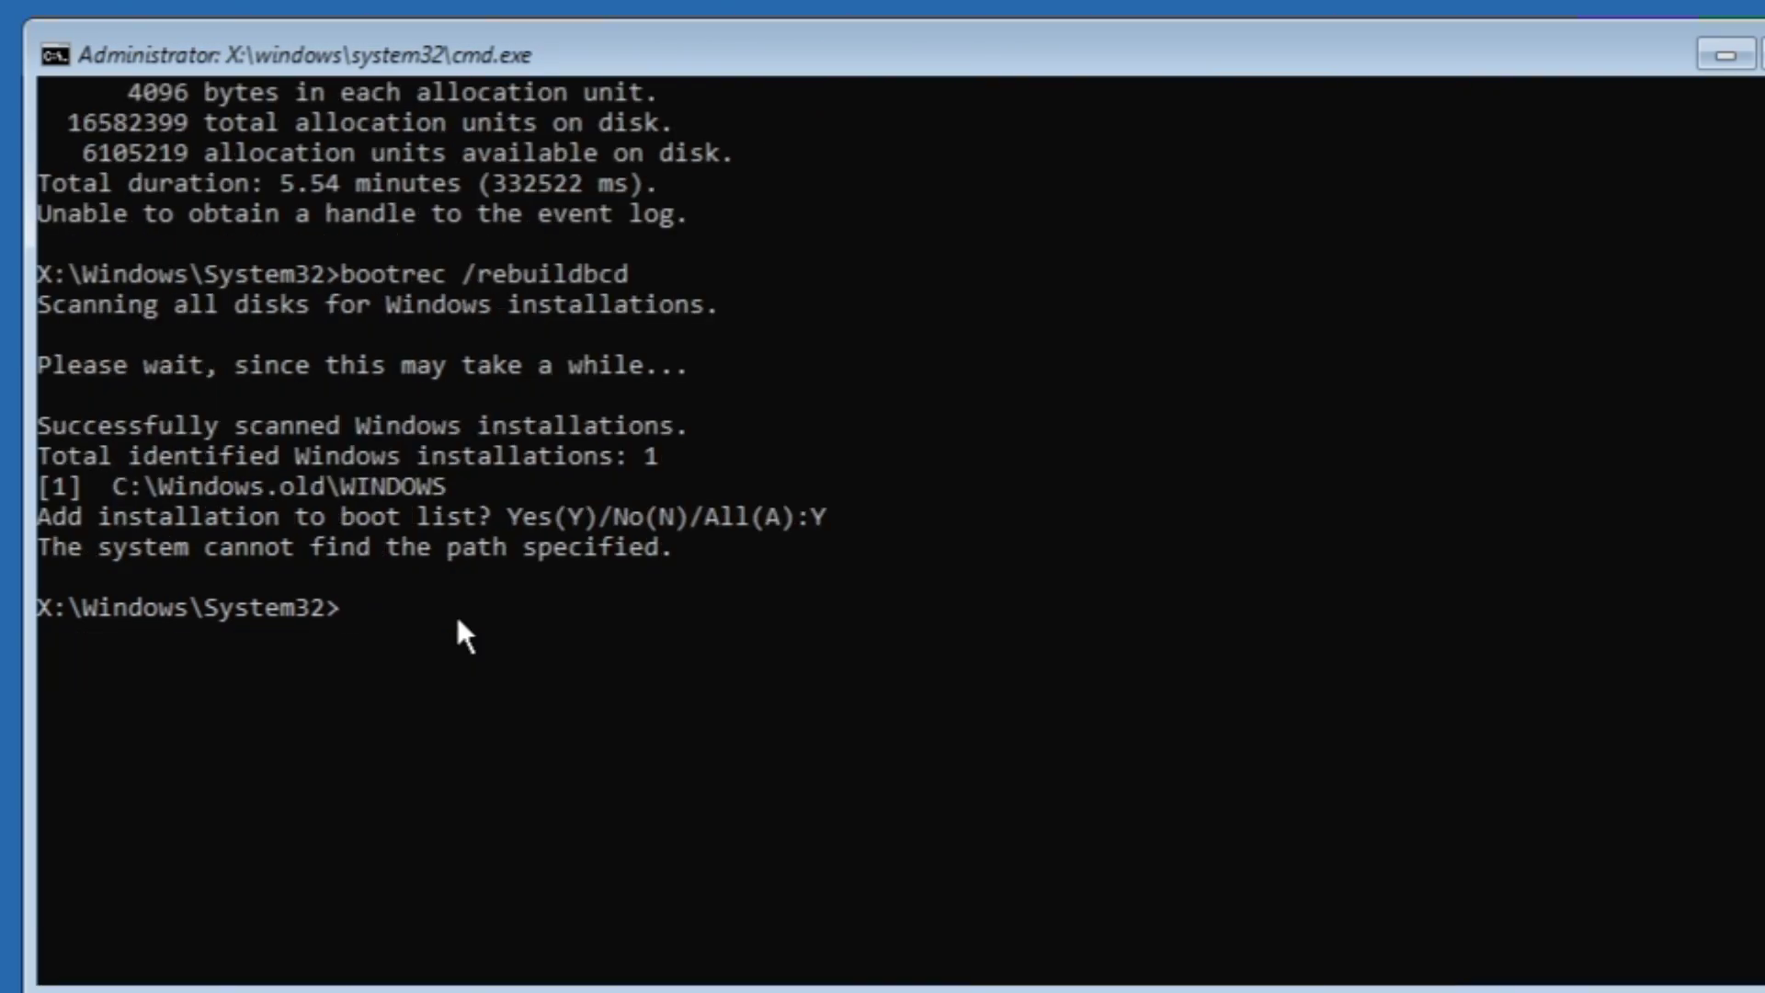
type("bootrec /fixboot")
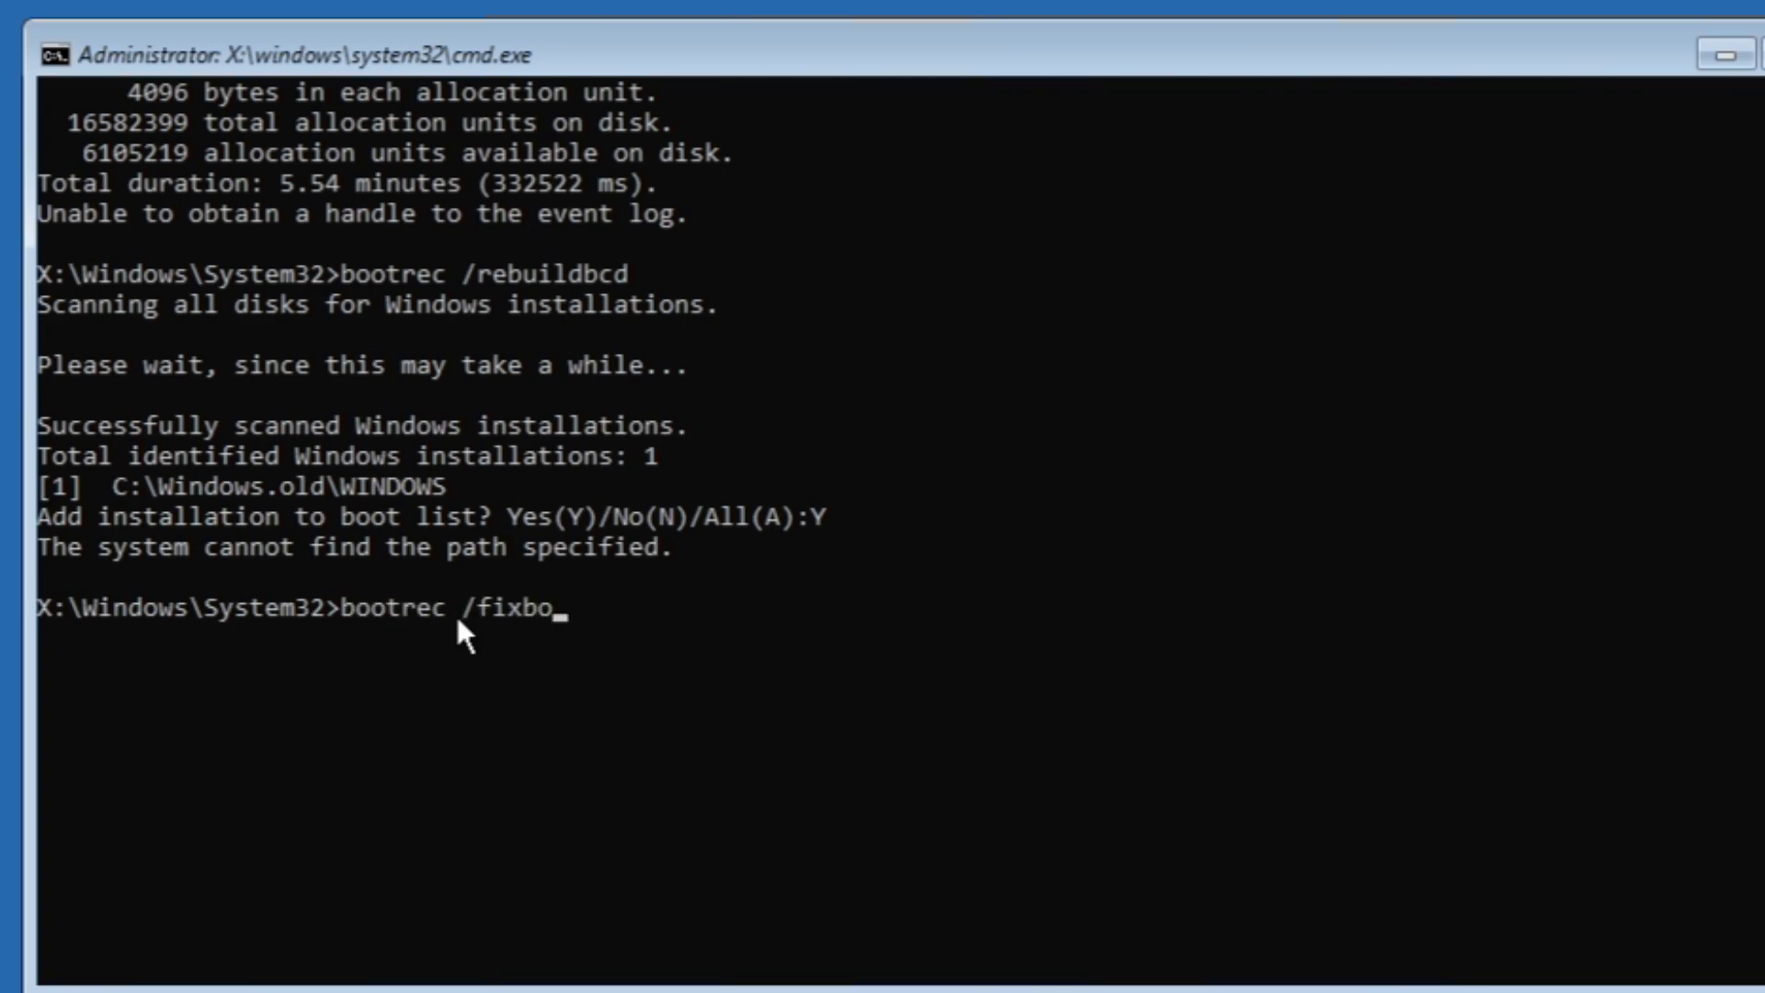
key("Return")
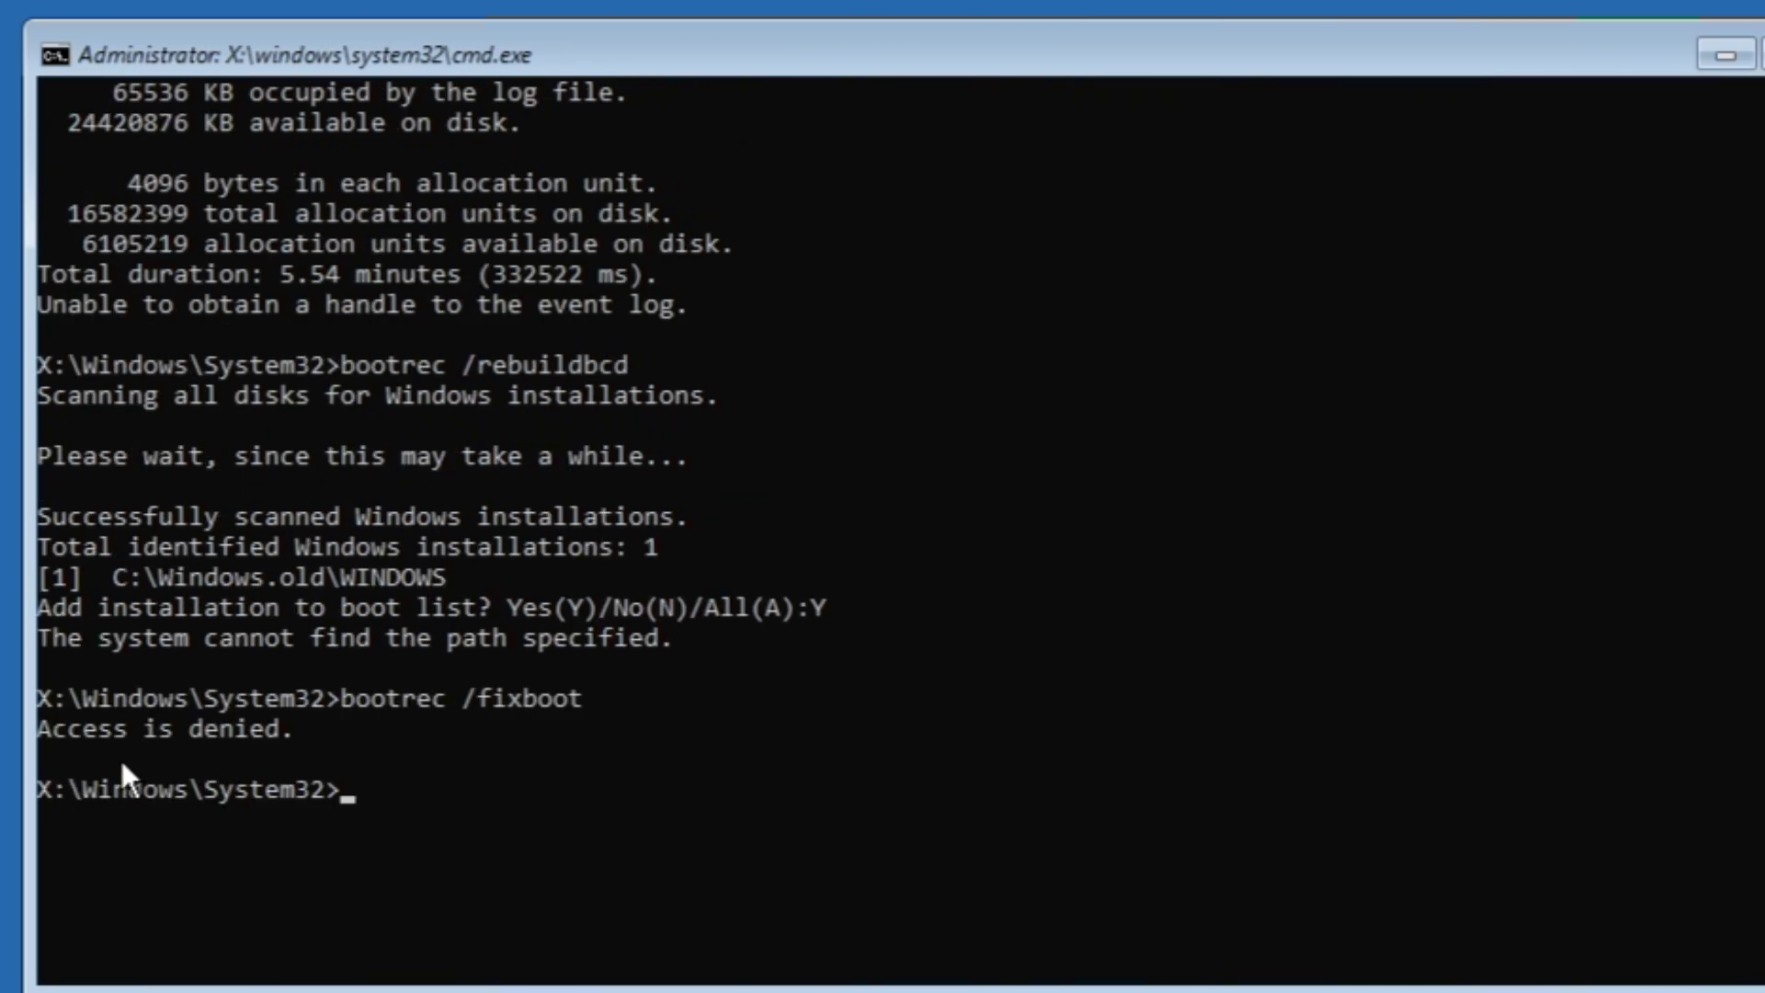
type("bootrec /")
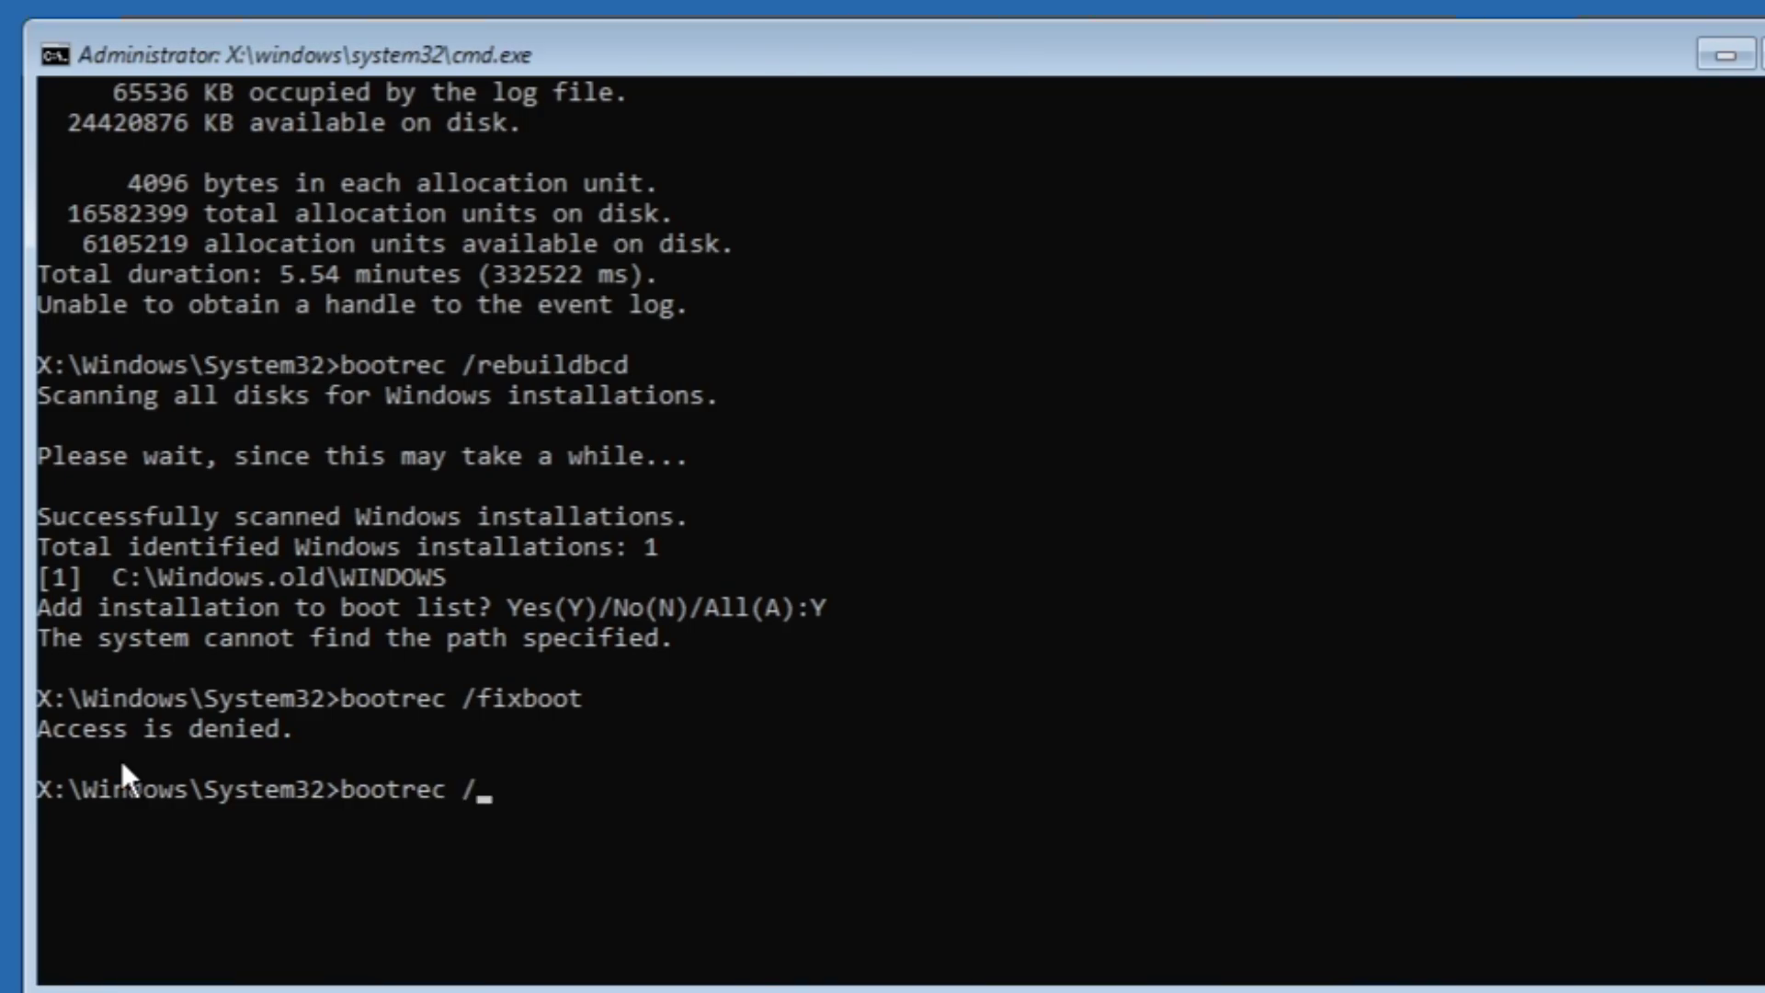
type("fixmbr")
key("Return")
scroll(122, 765, "down", 2)
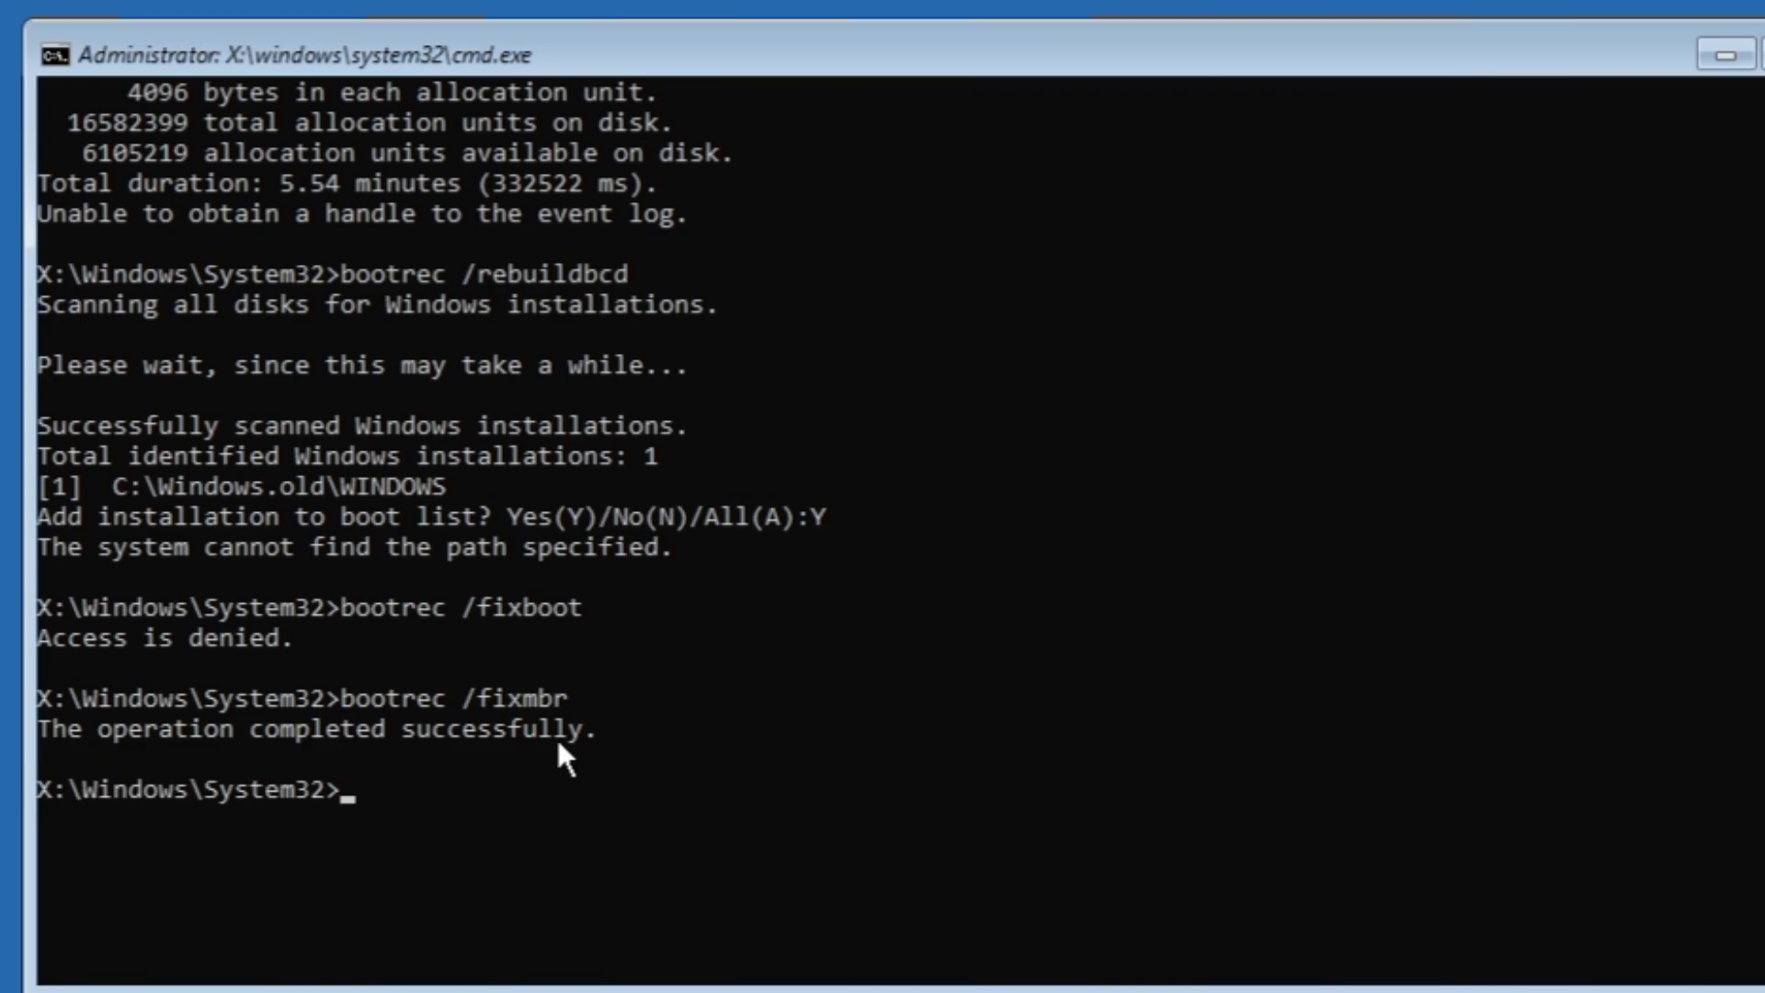
type("sfc /scannow")
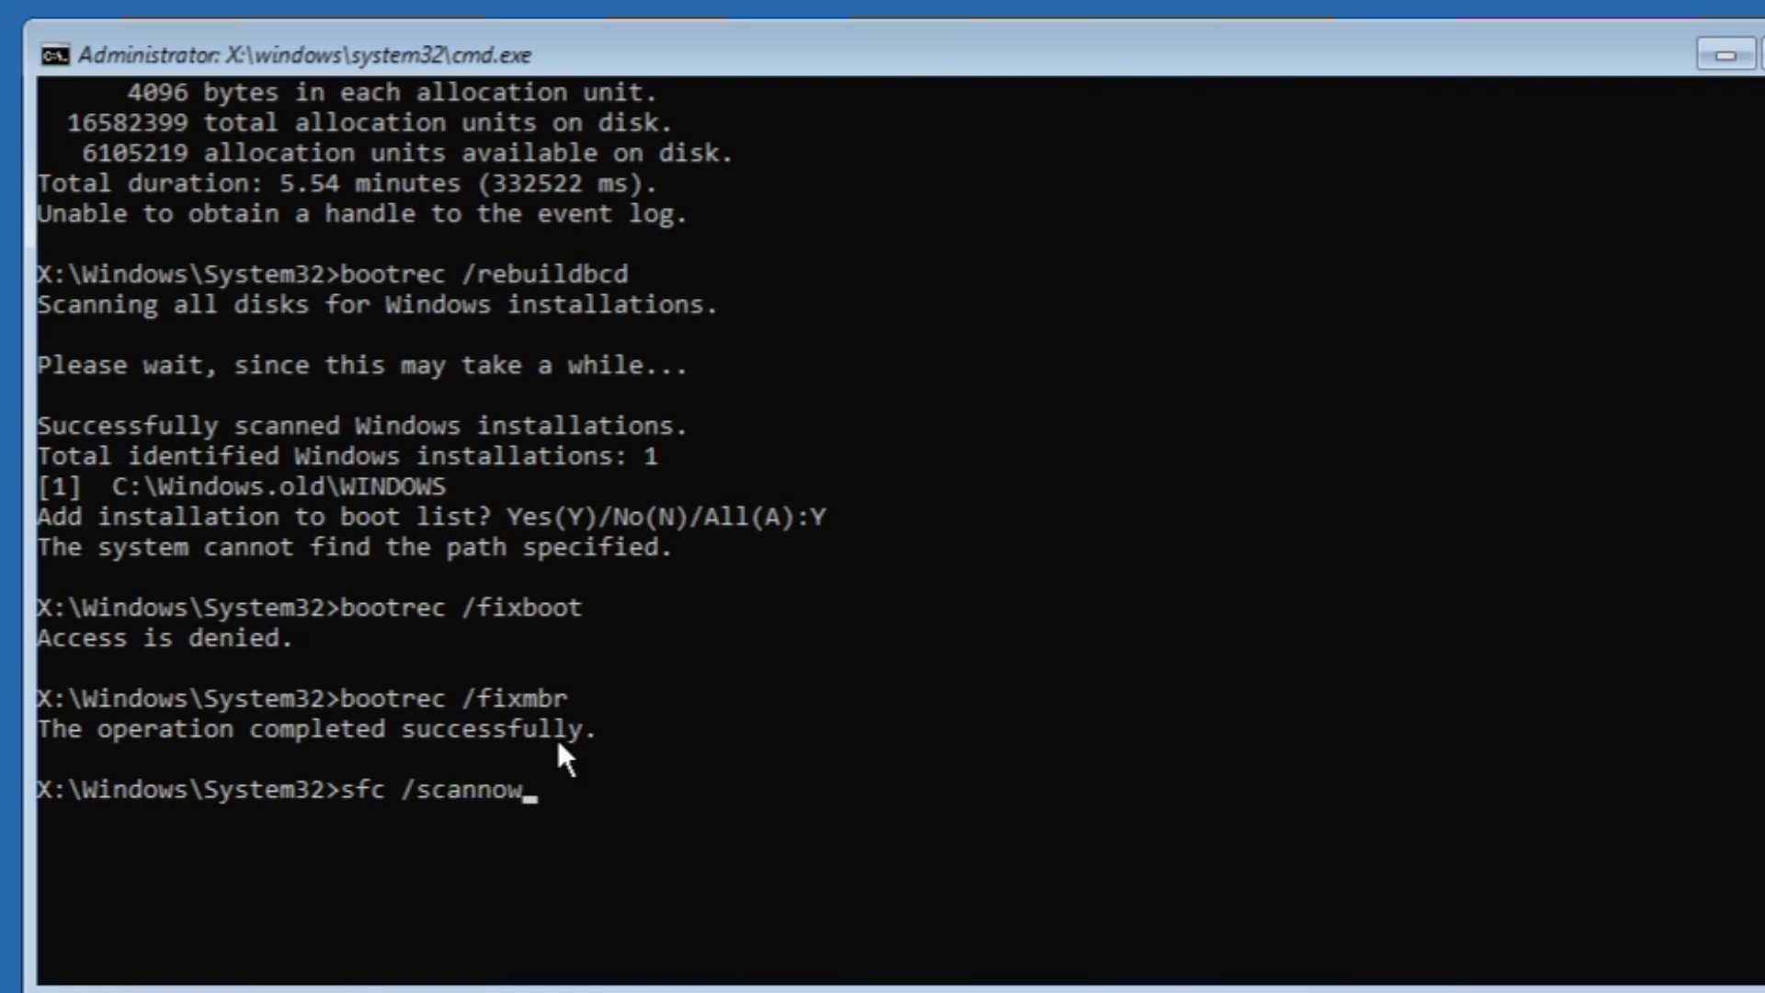
Run sfc /scannow to verify and repair the protected Windows system files.
key("Return")
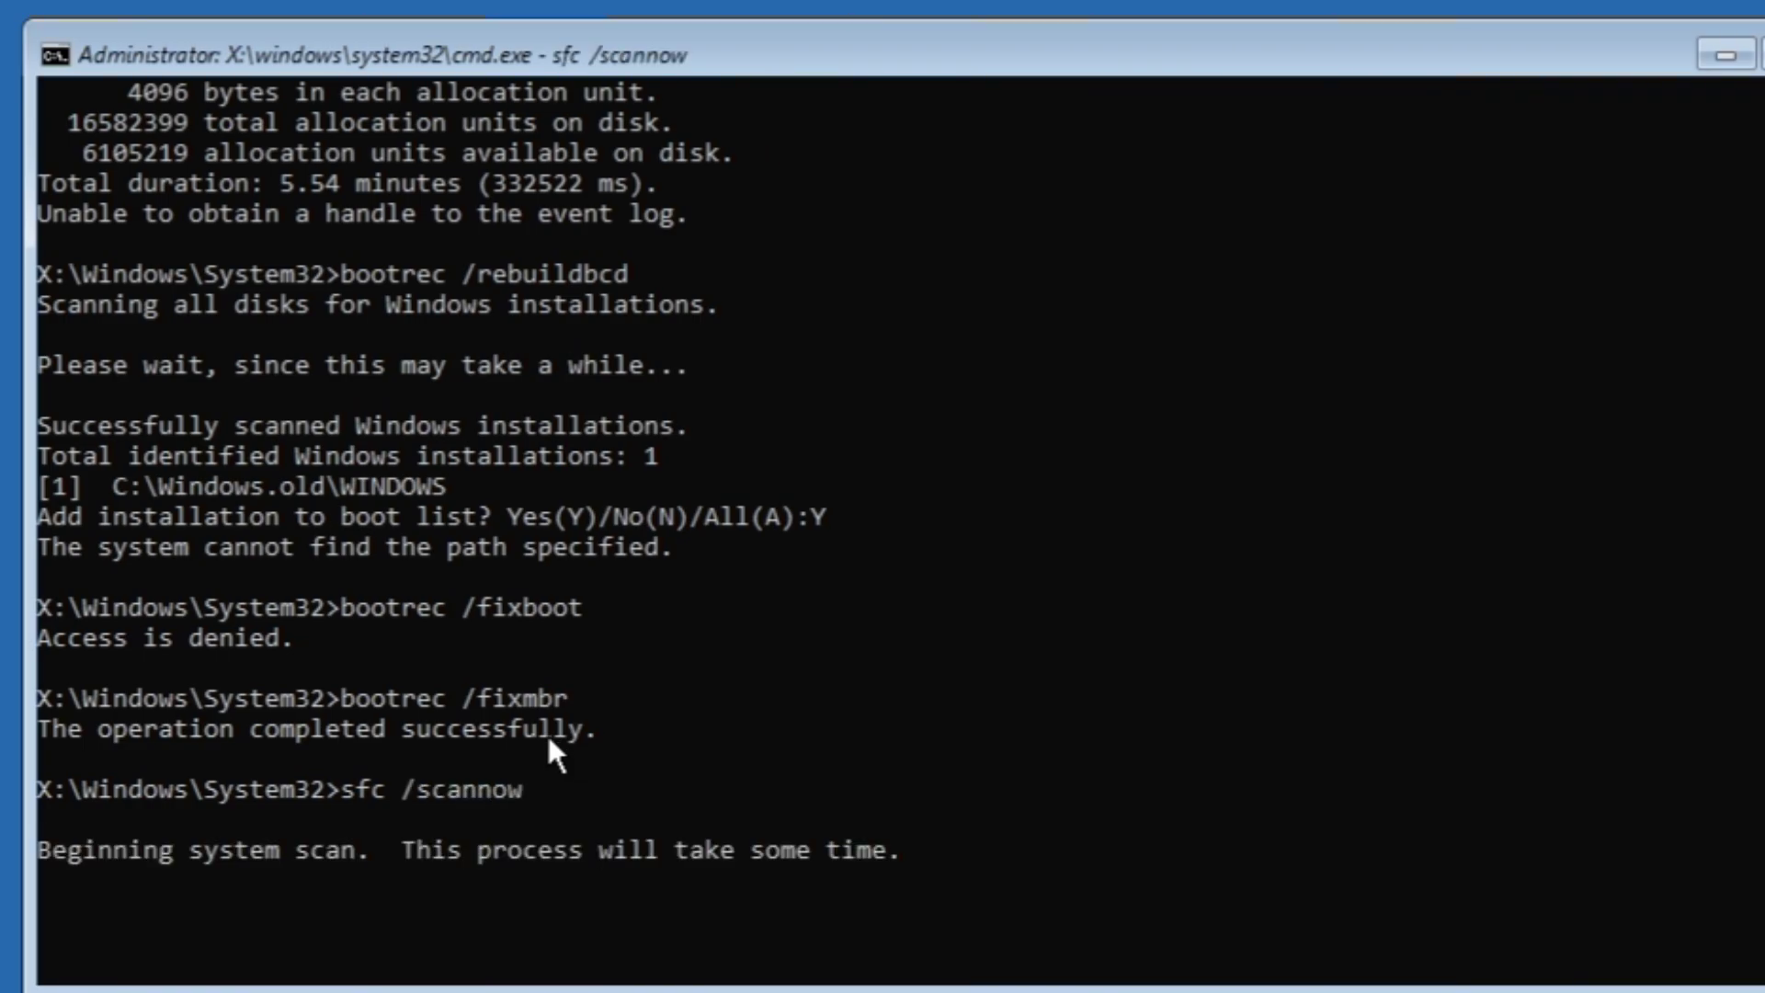
scroll(533, 721, "down", 1)
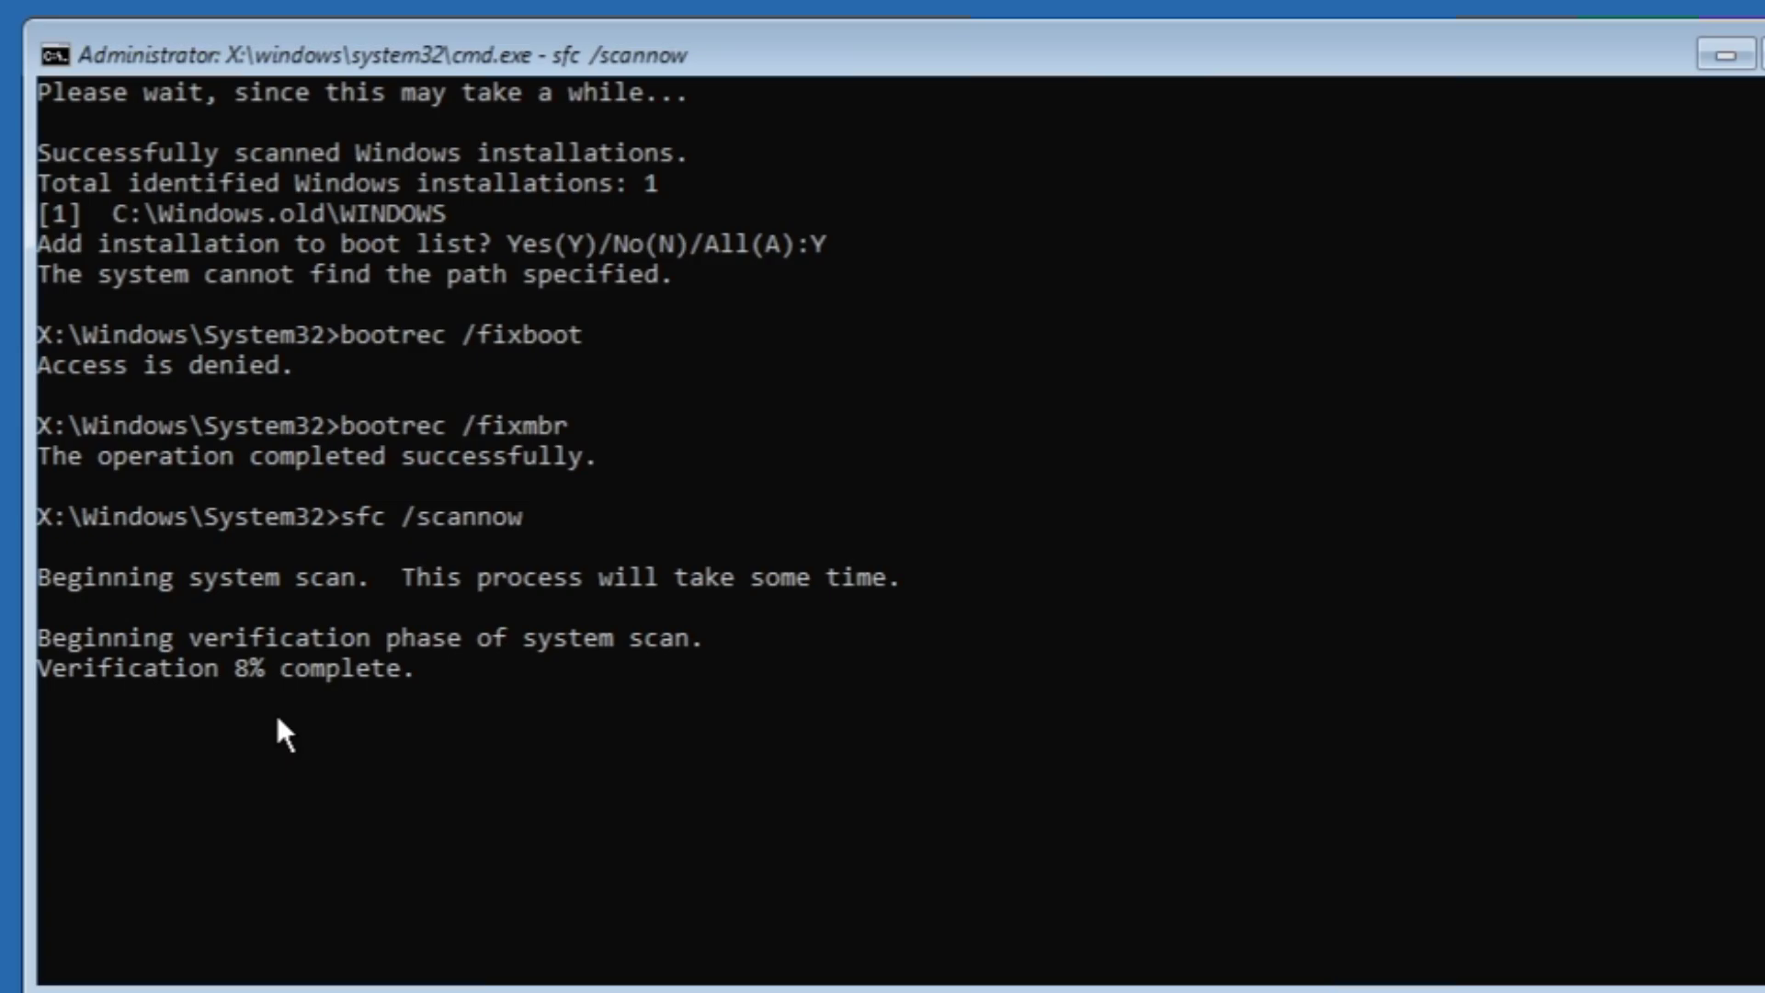
scroll(262, 675, "down", 1)
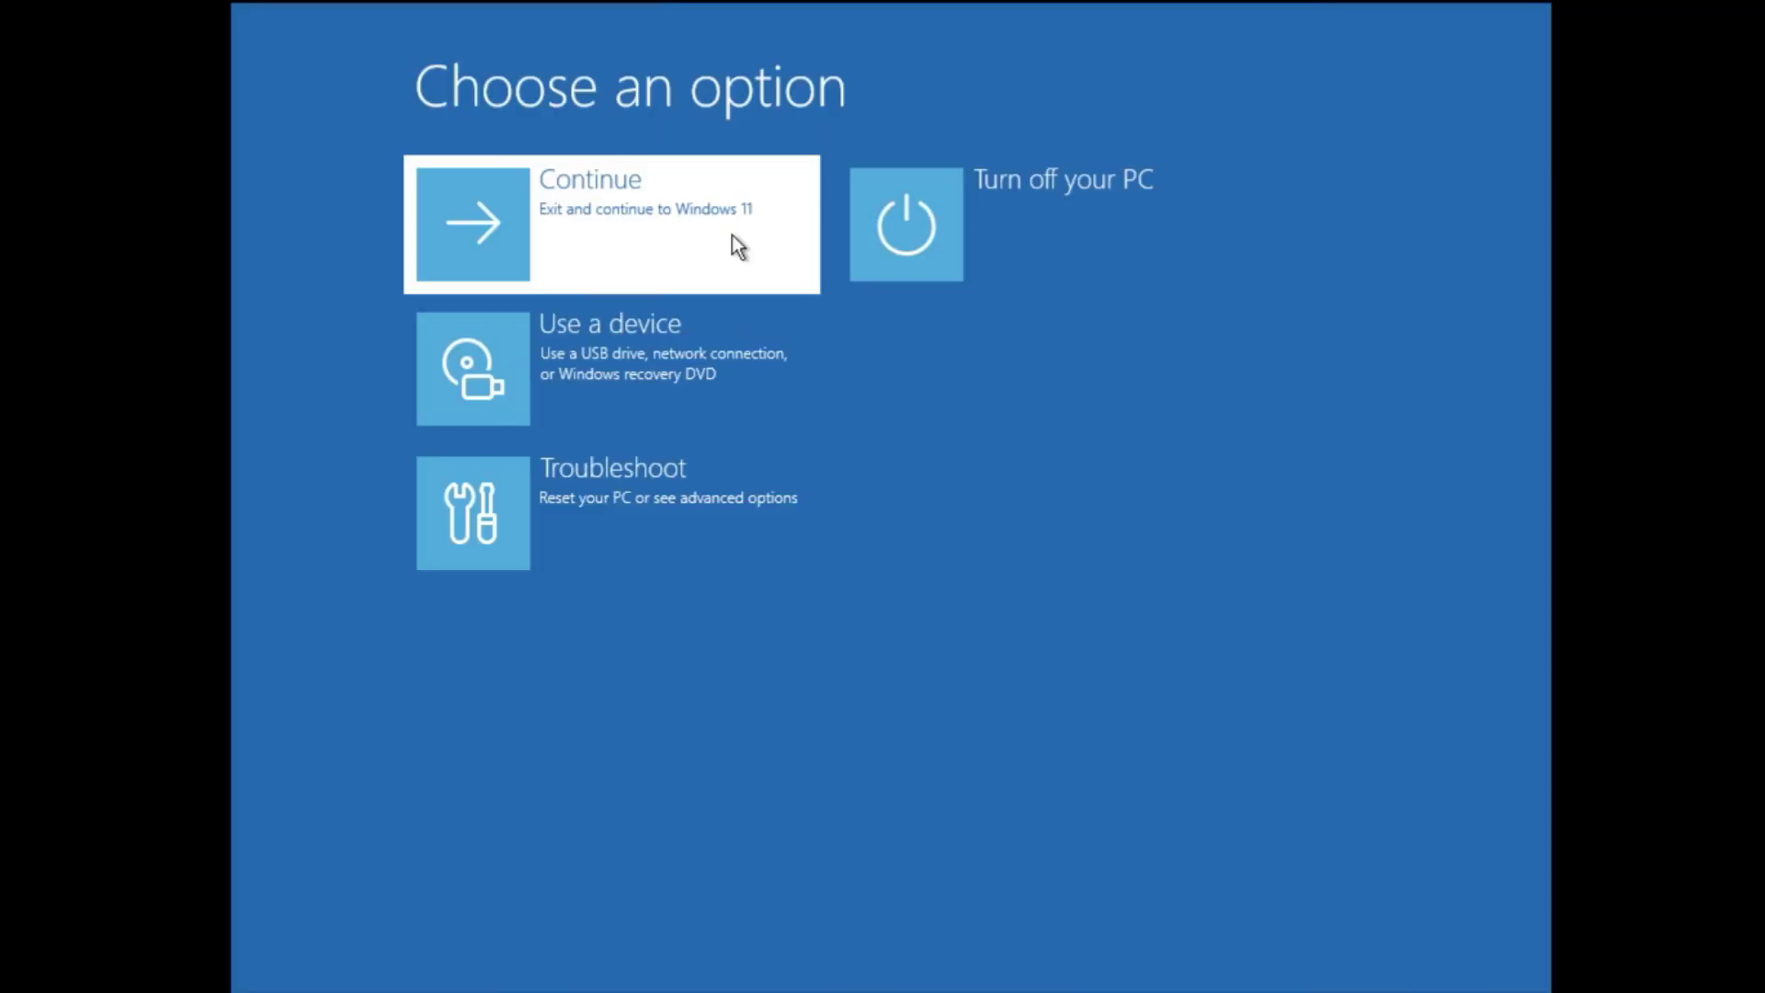
Close Command Prompt and launch System Restore from Troubleshoot > Advanced options.
left_click(732, 235)
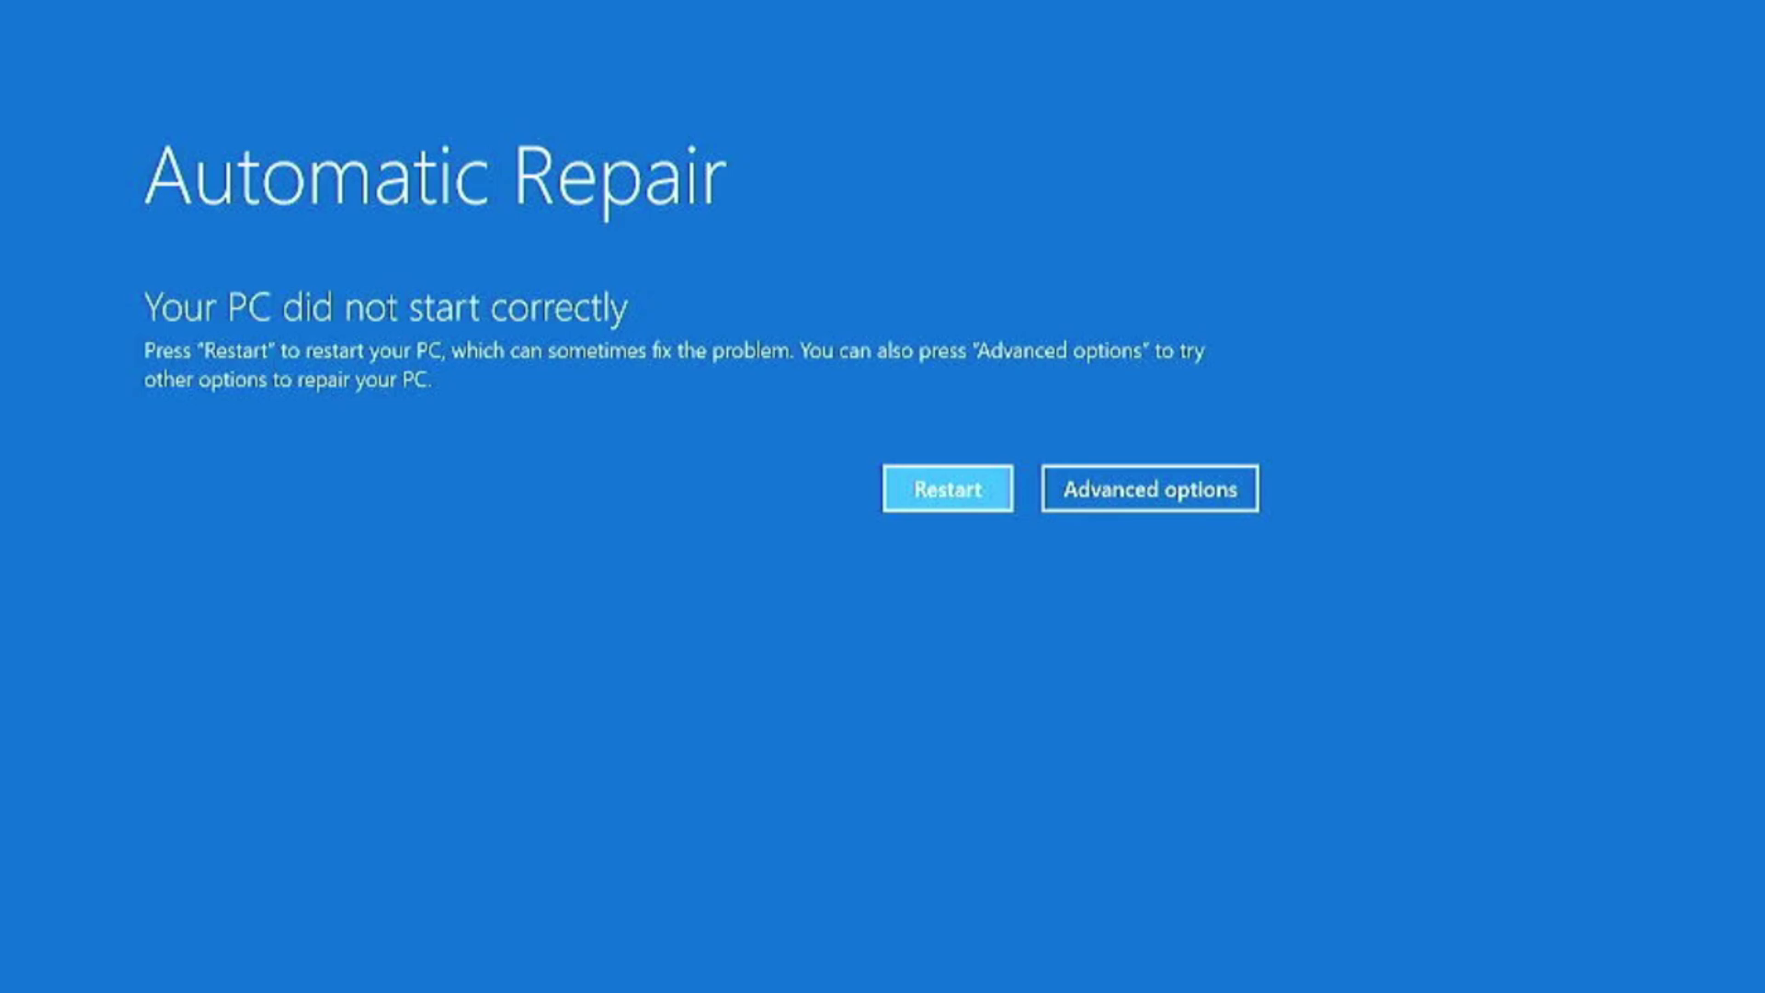
left_click(1145, 481)
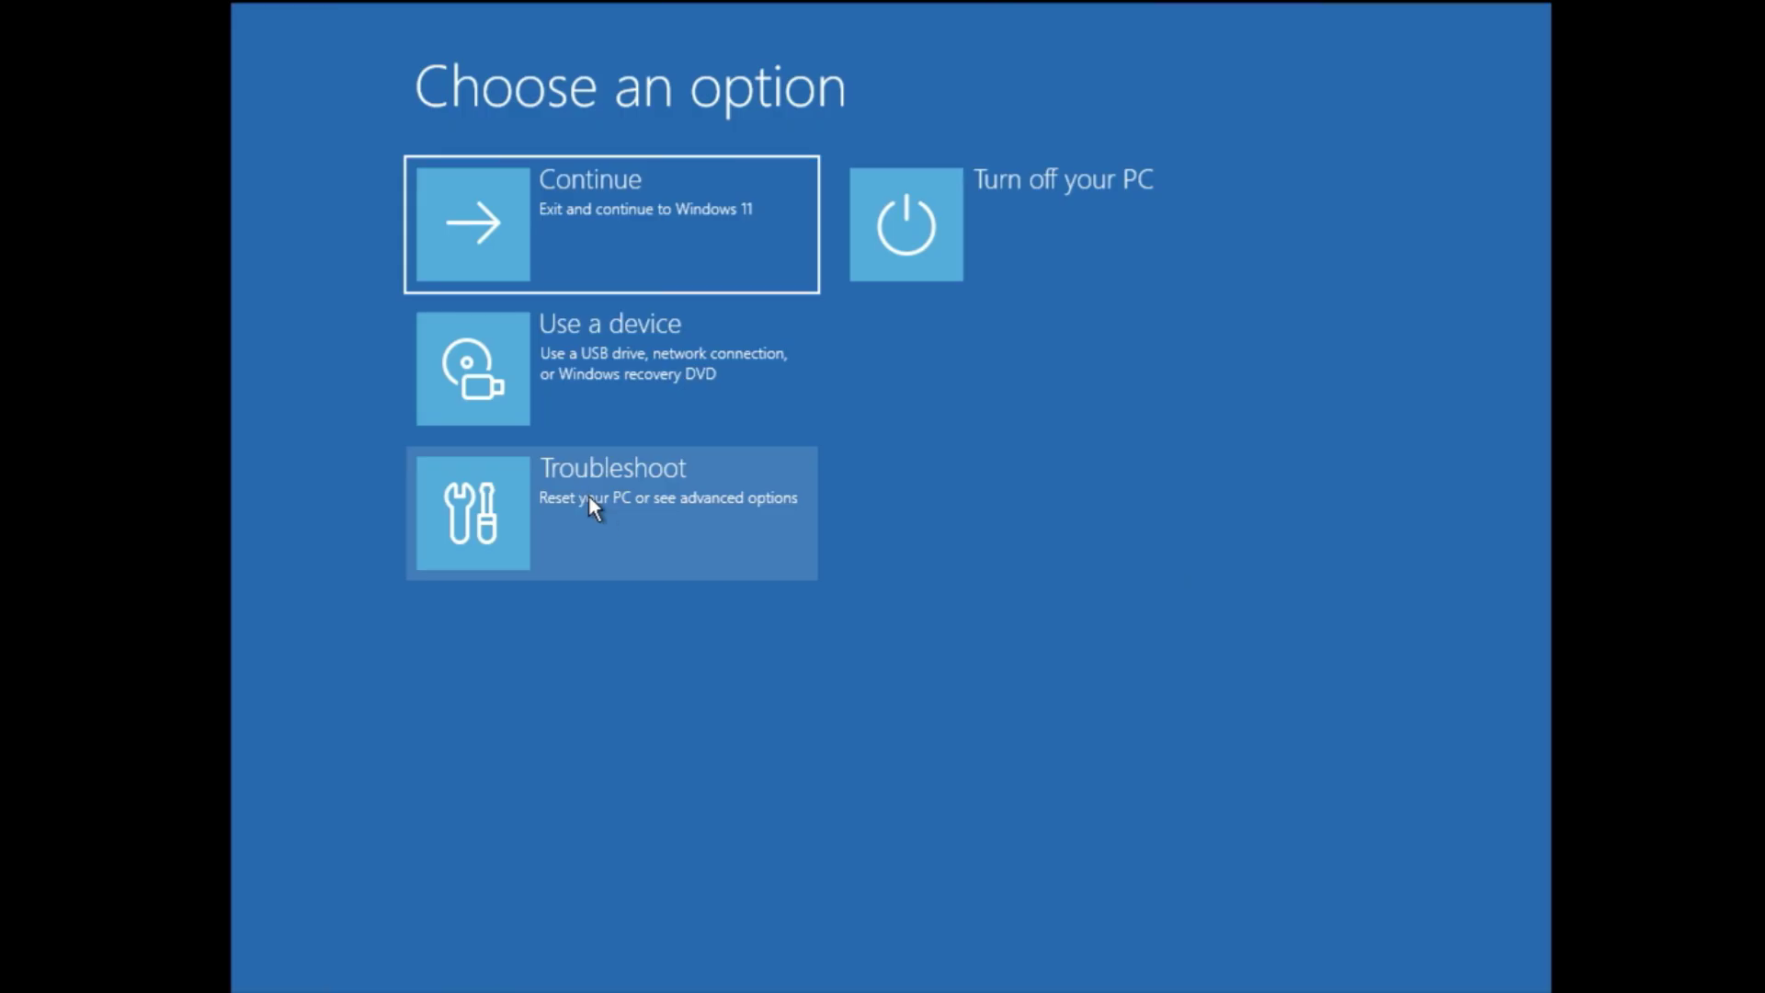
left_click(599, 508)
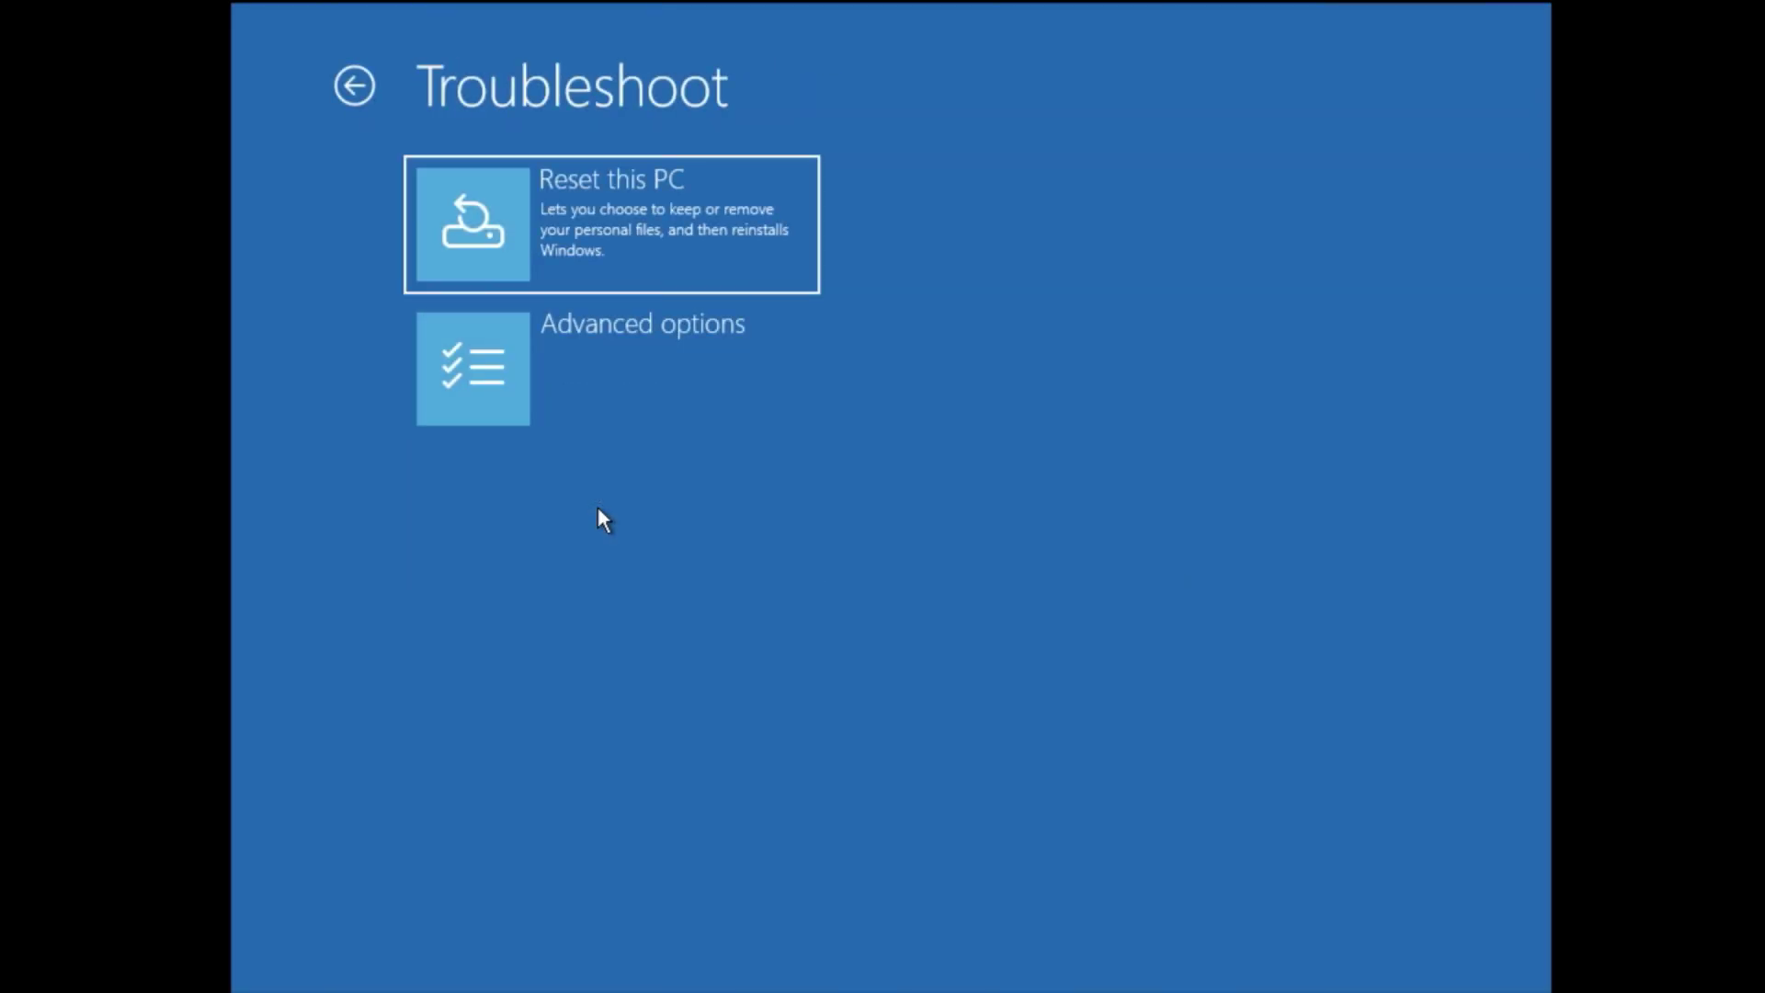
left_click(632, 375)
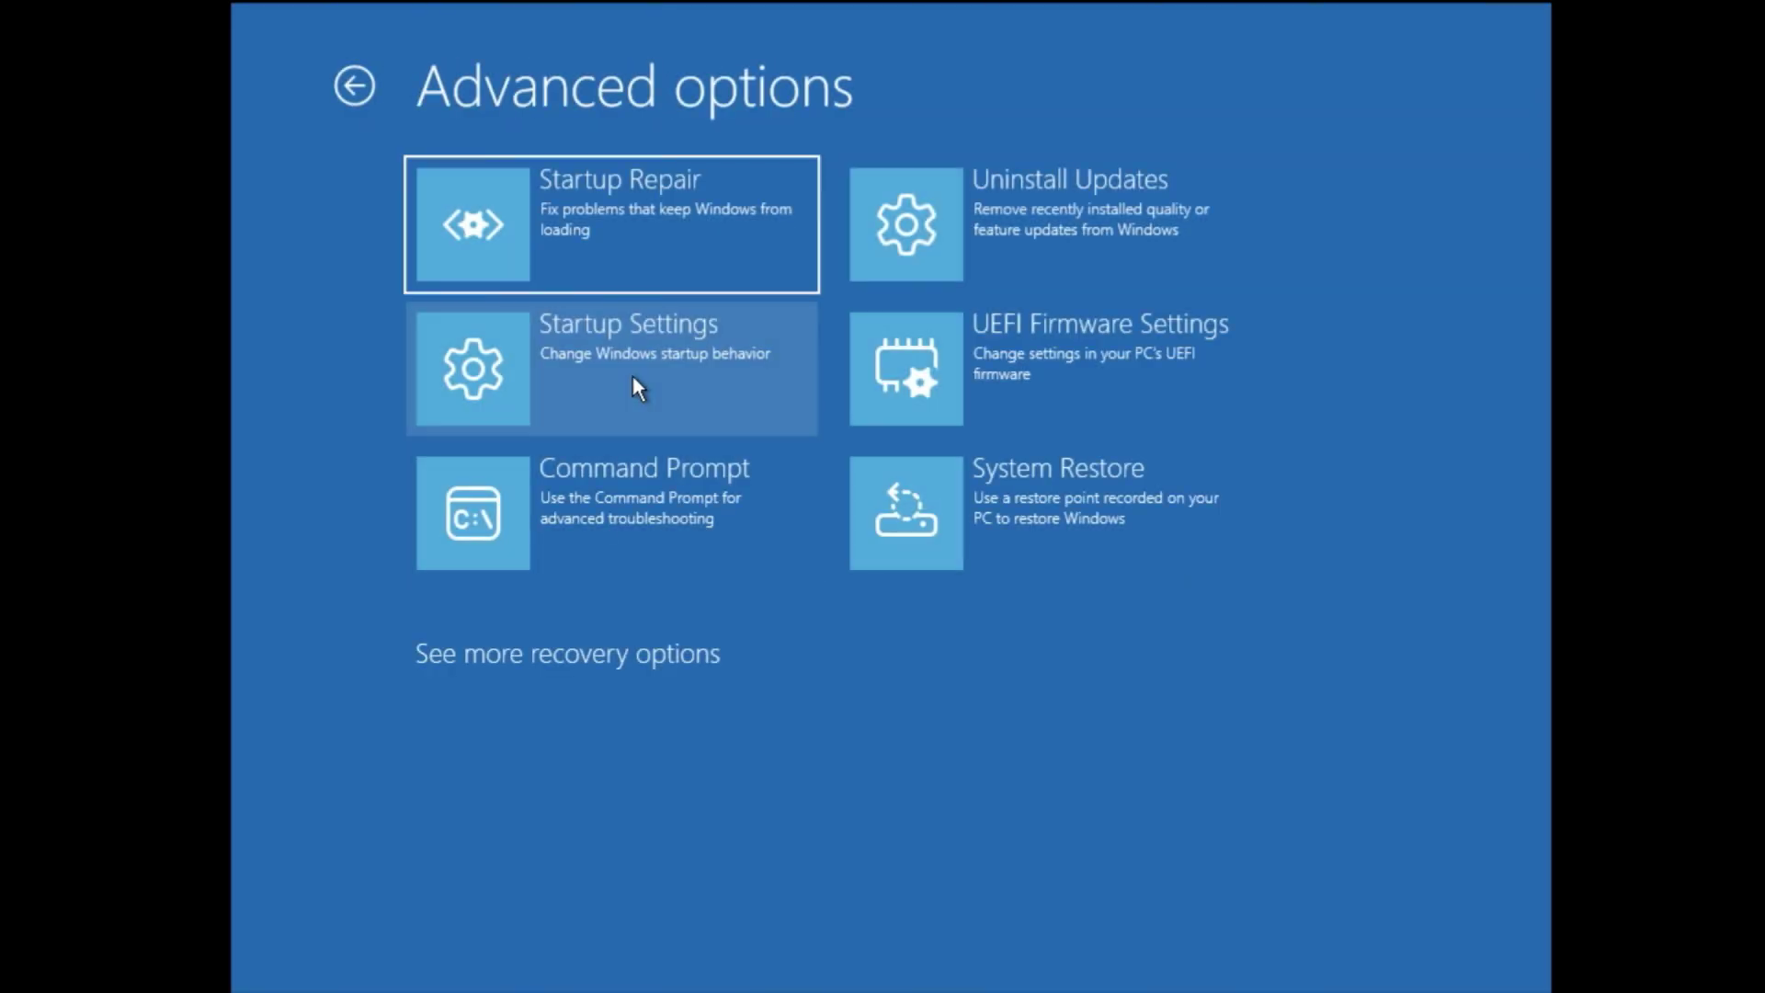
left_click(1003, 508)
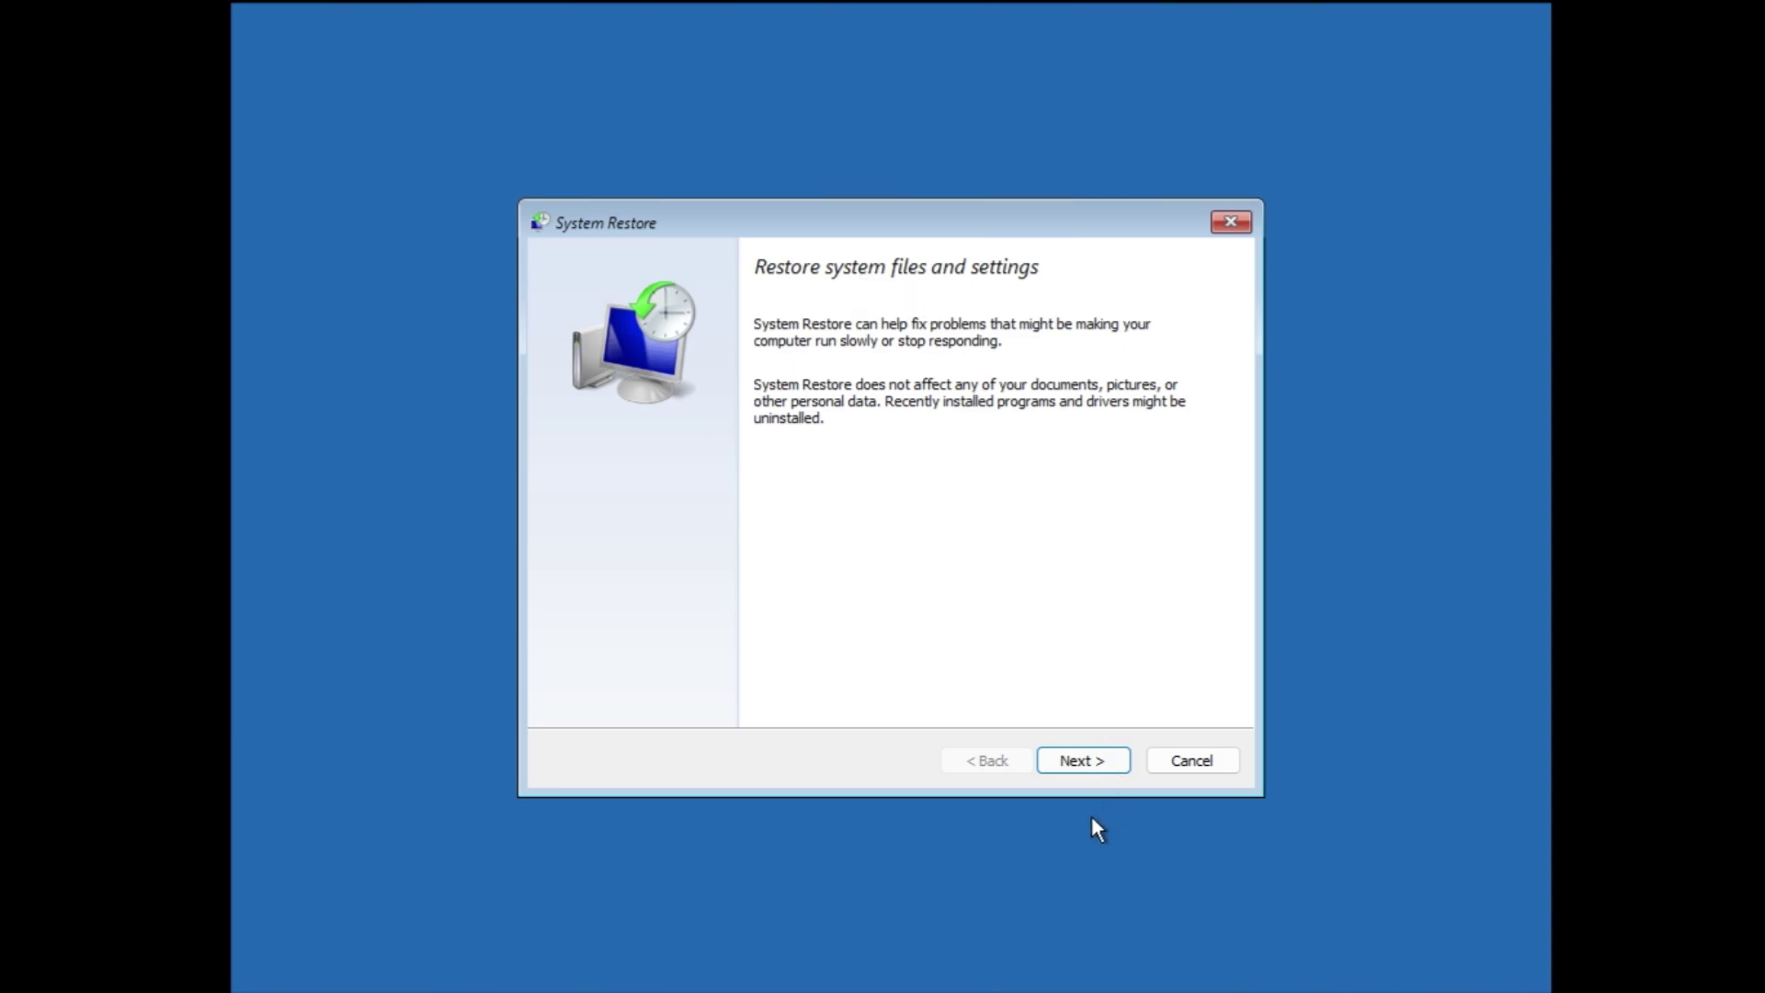
Select the 3/26/2025 Windows Update restore point, review its confirmation, then cancel without restoring.
left_click(1080, 763)
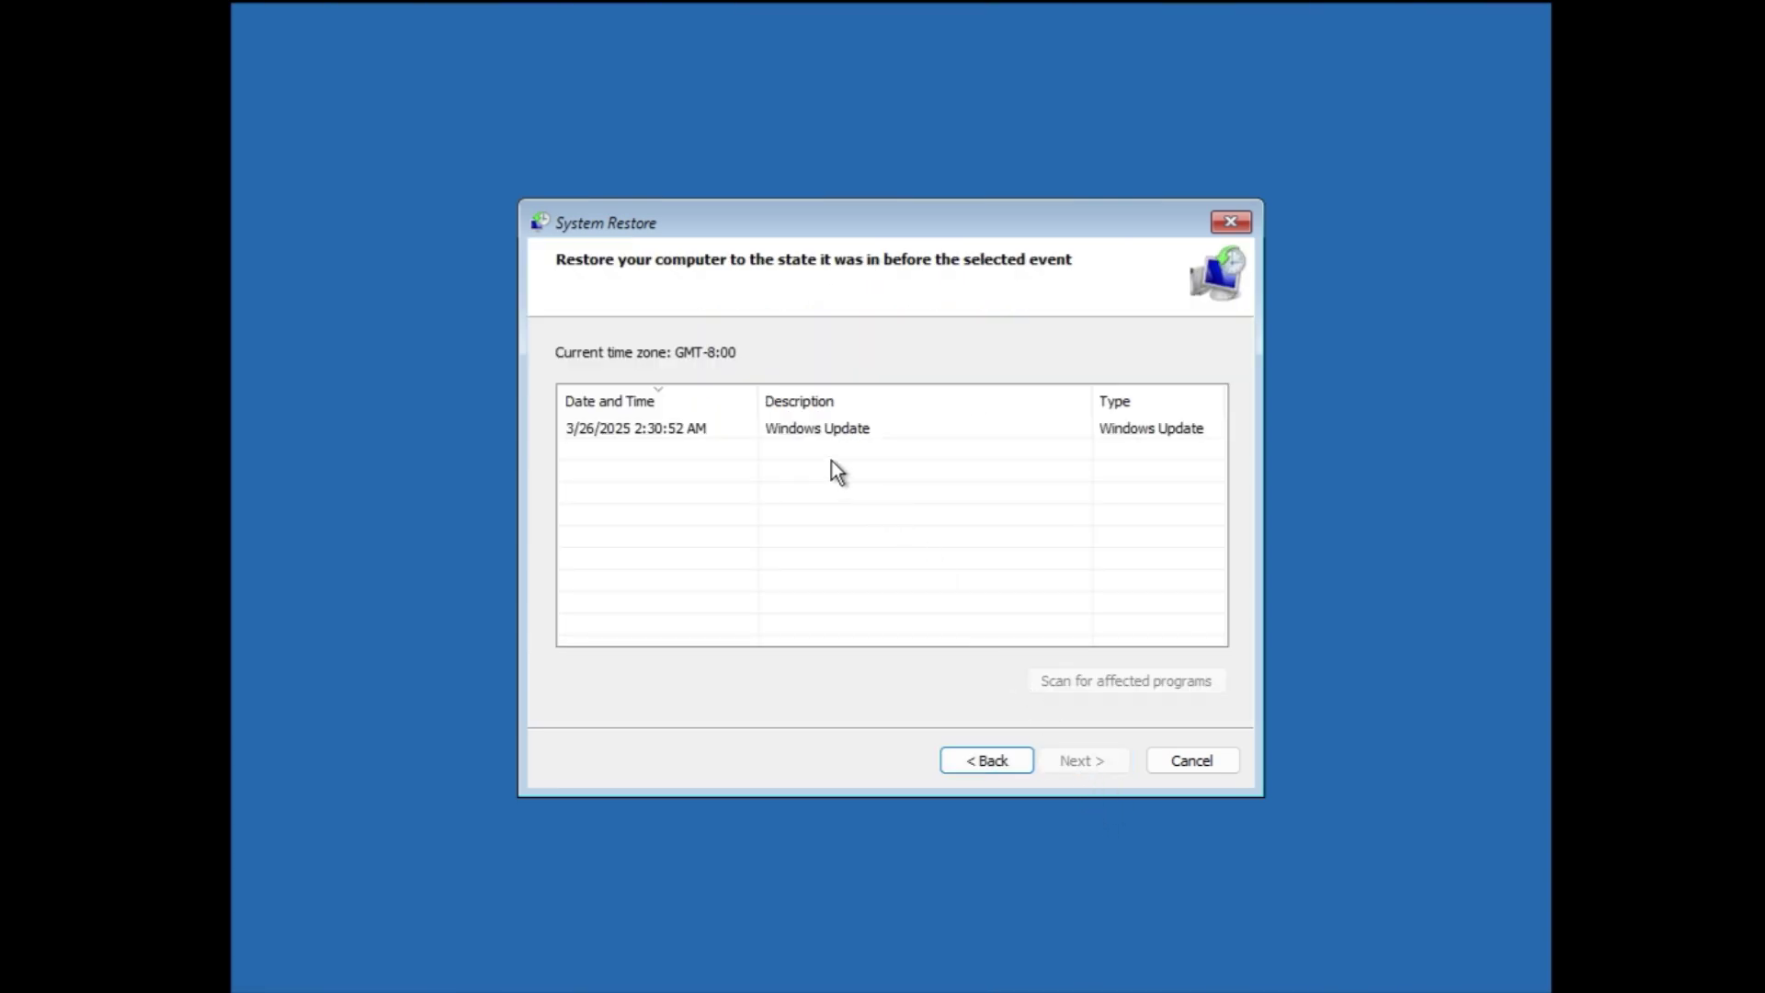
left_click(798, 433)
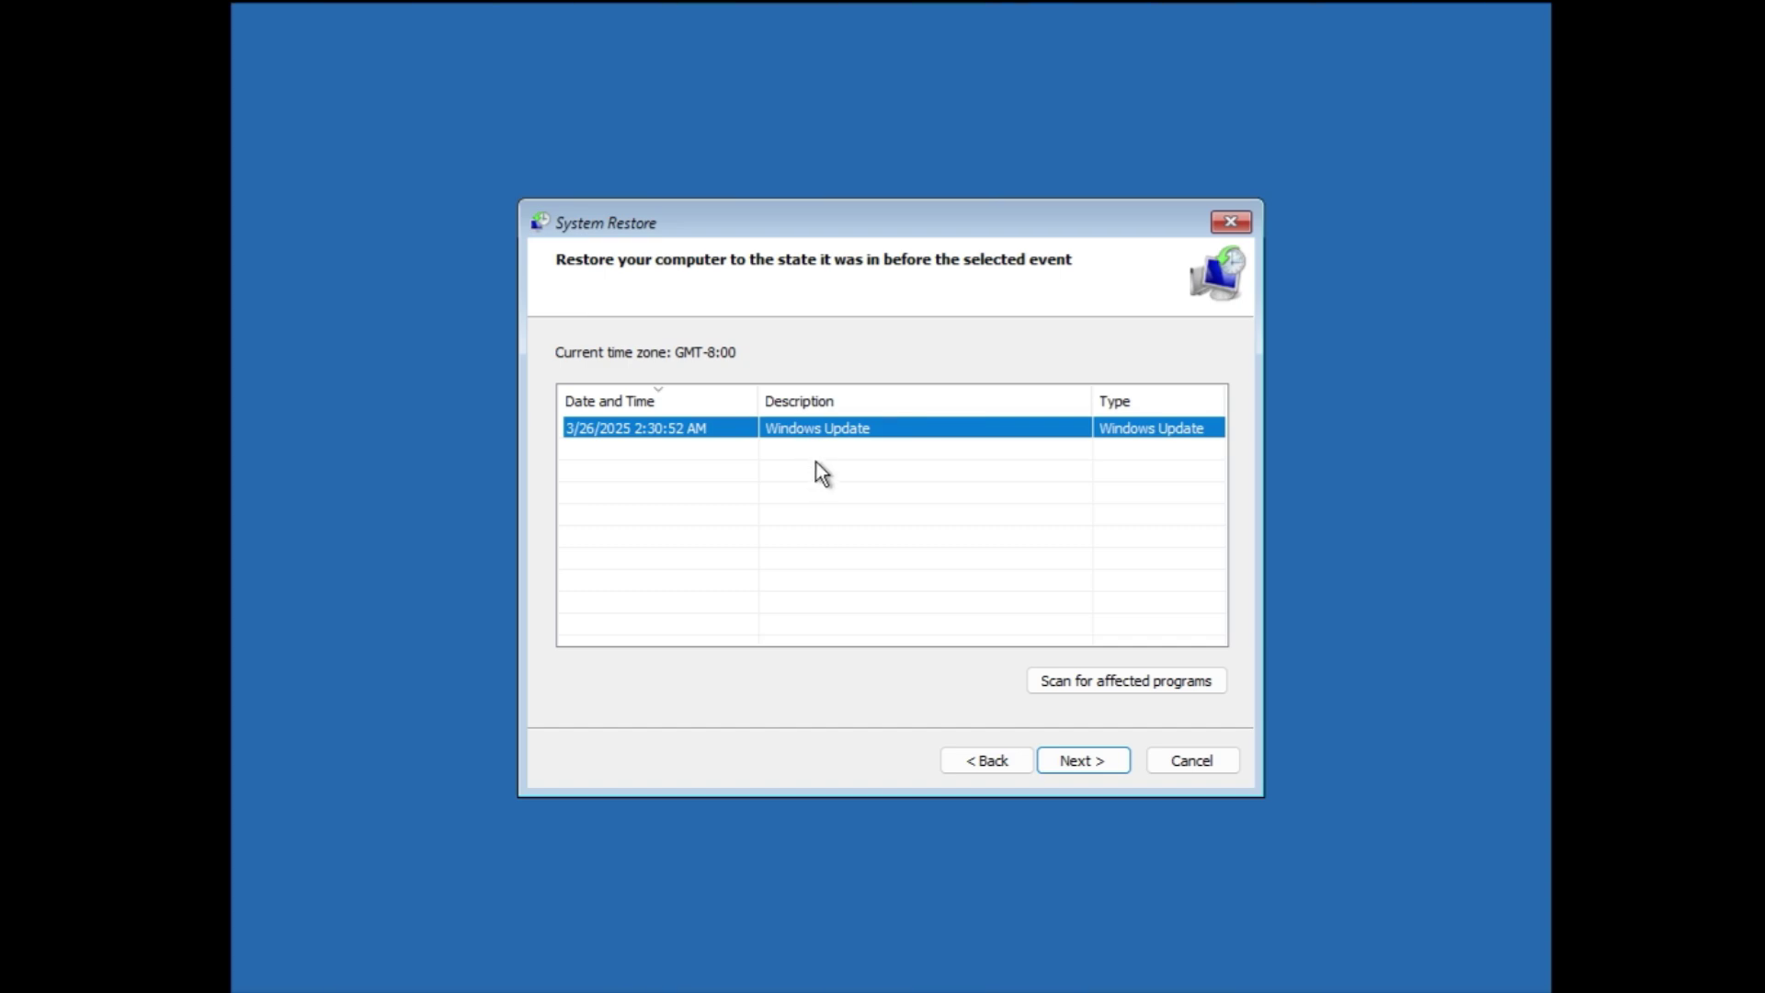
left_click(1087, 777)
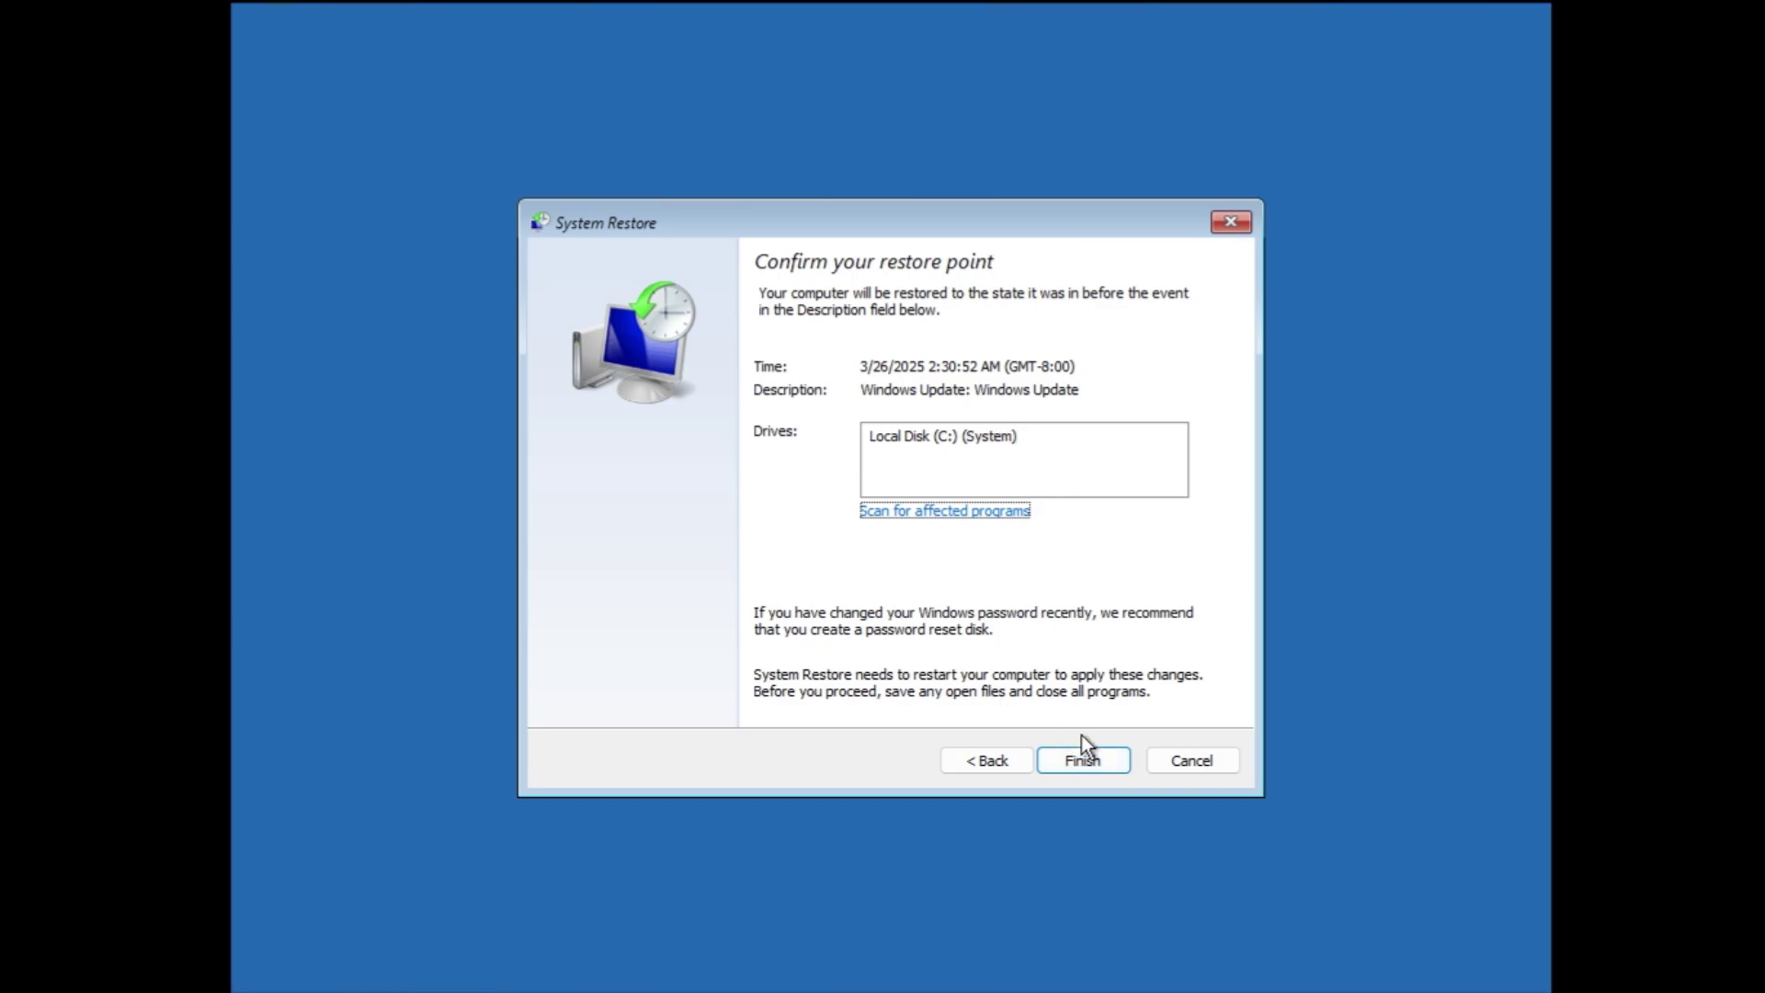
left_click(1195, 759)
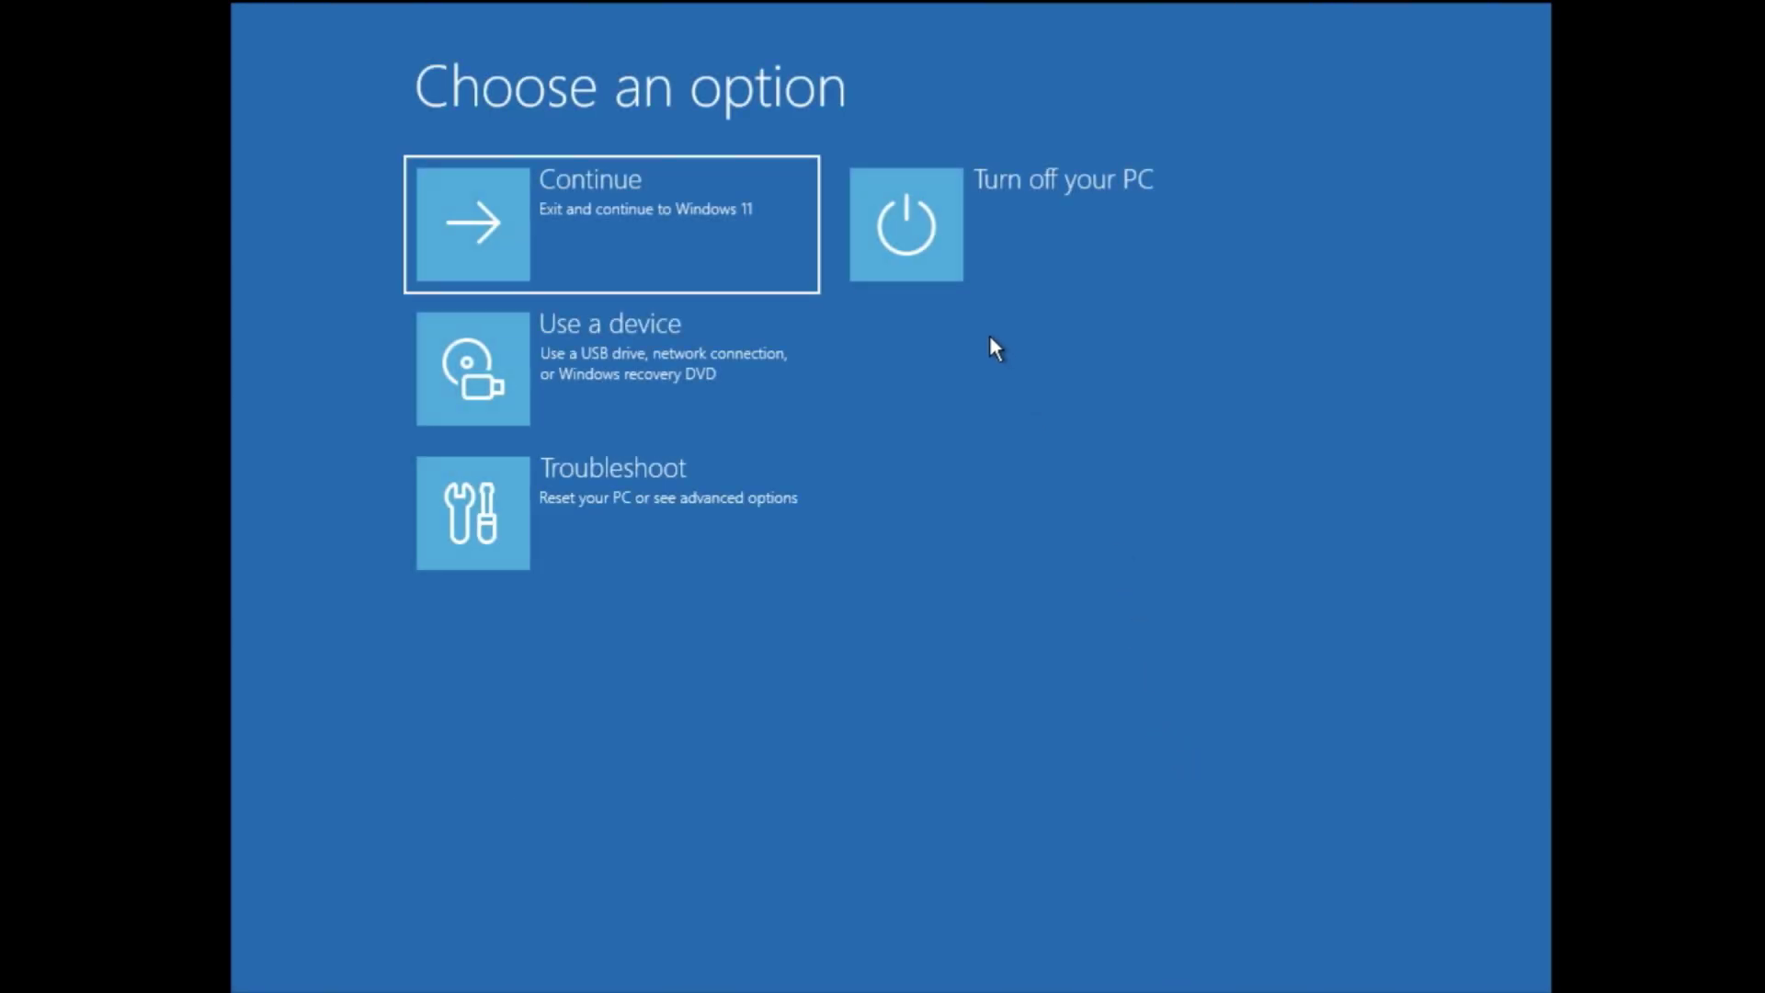
Start Reset this PC with Keep my files, reaching the Cloud download or Local reinstall choice.
left_click(621, 486)
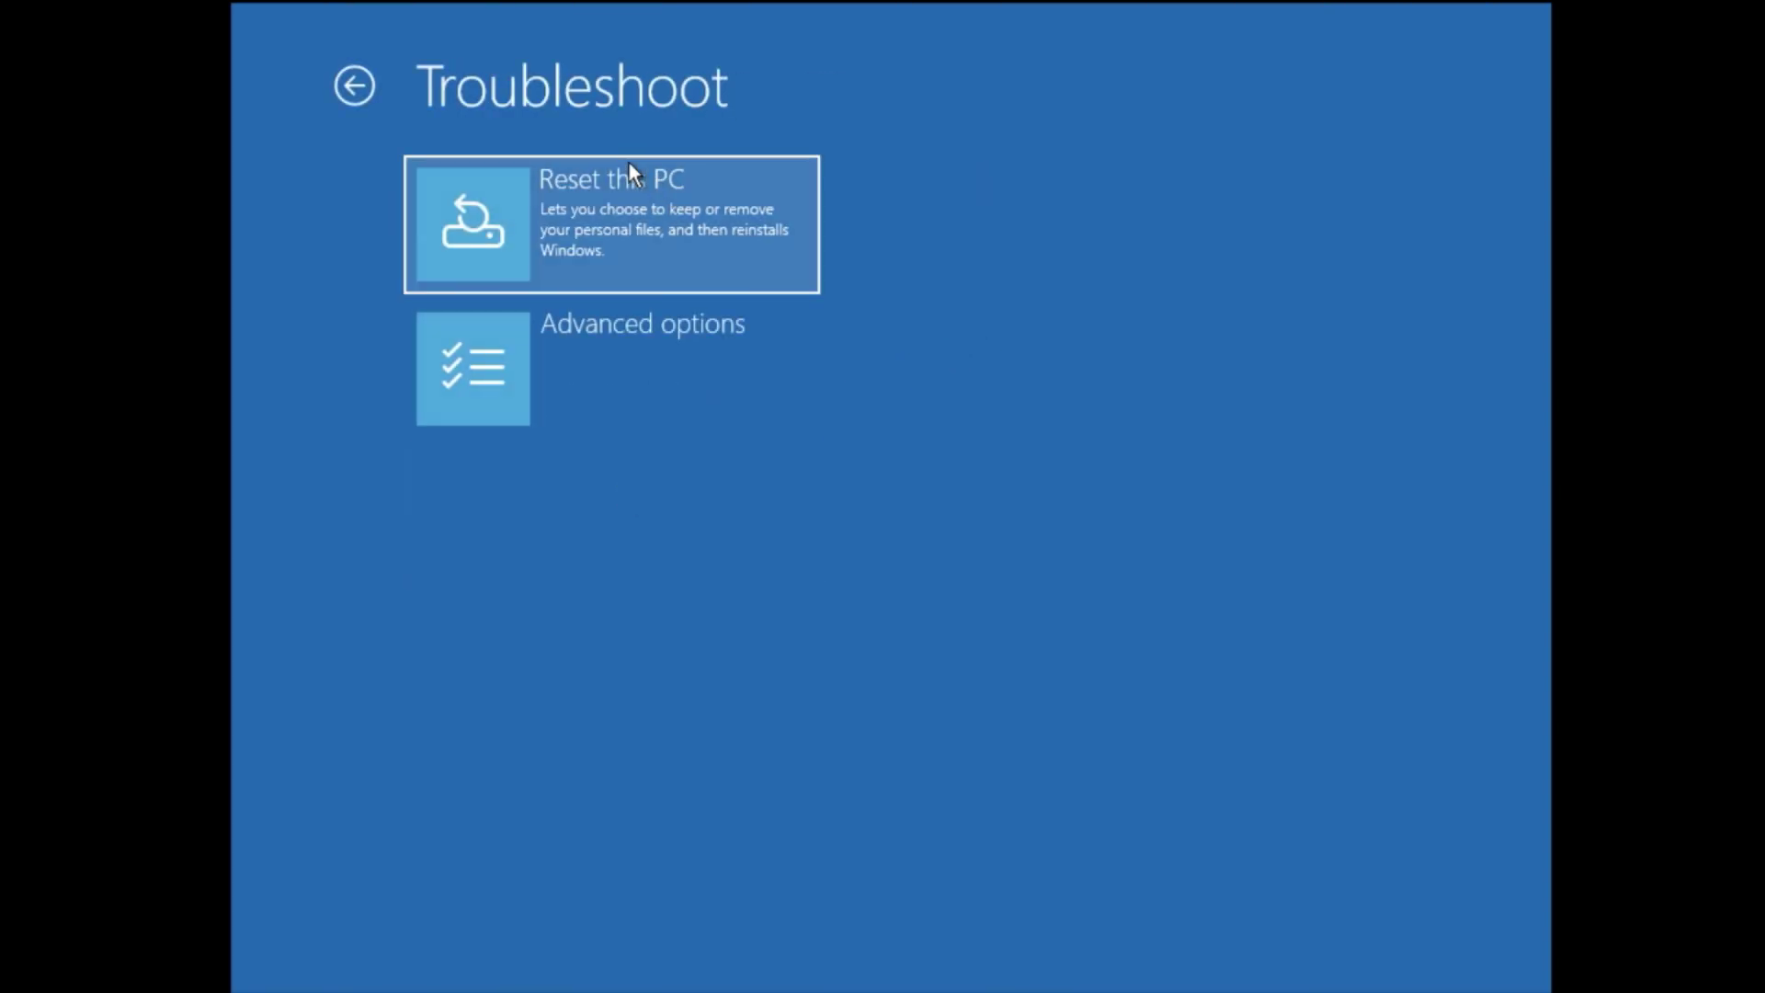
left_click(650, 212)
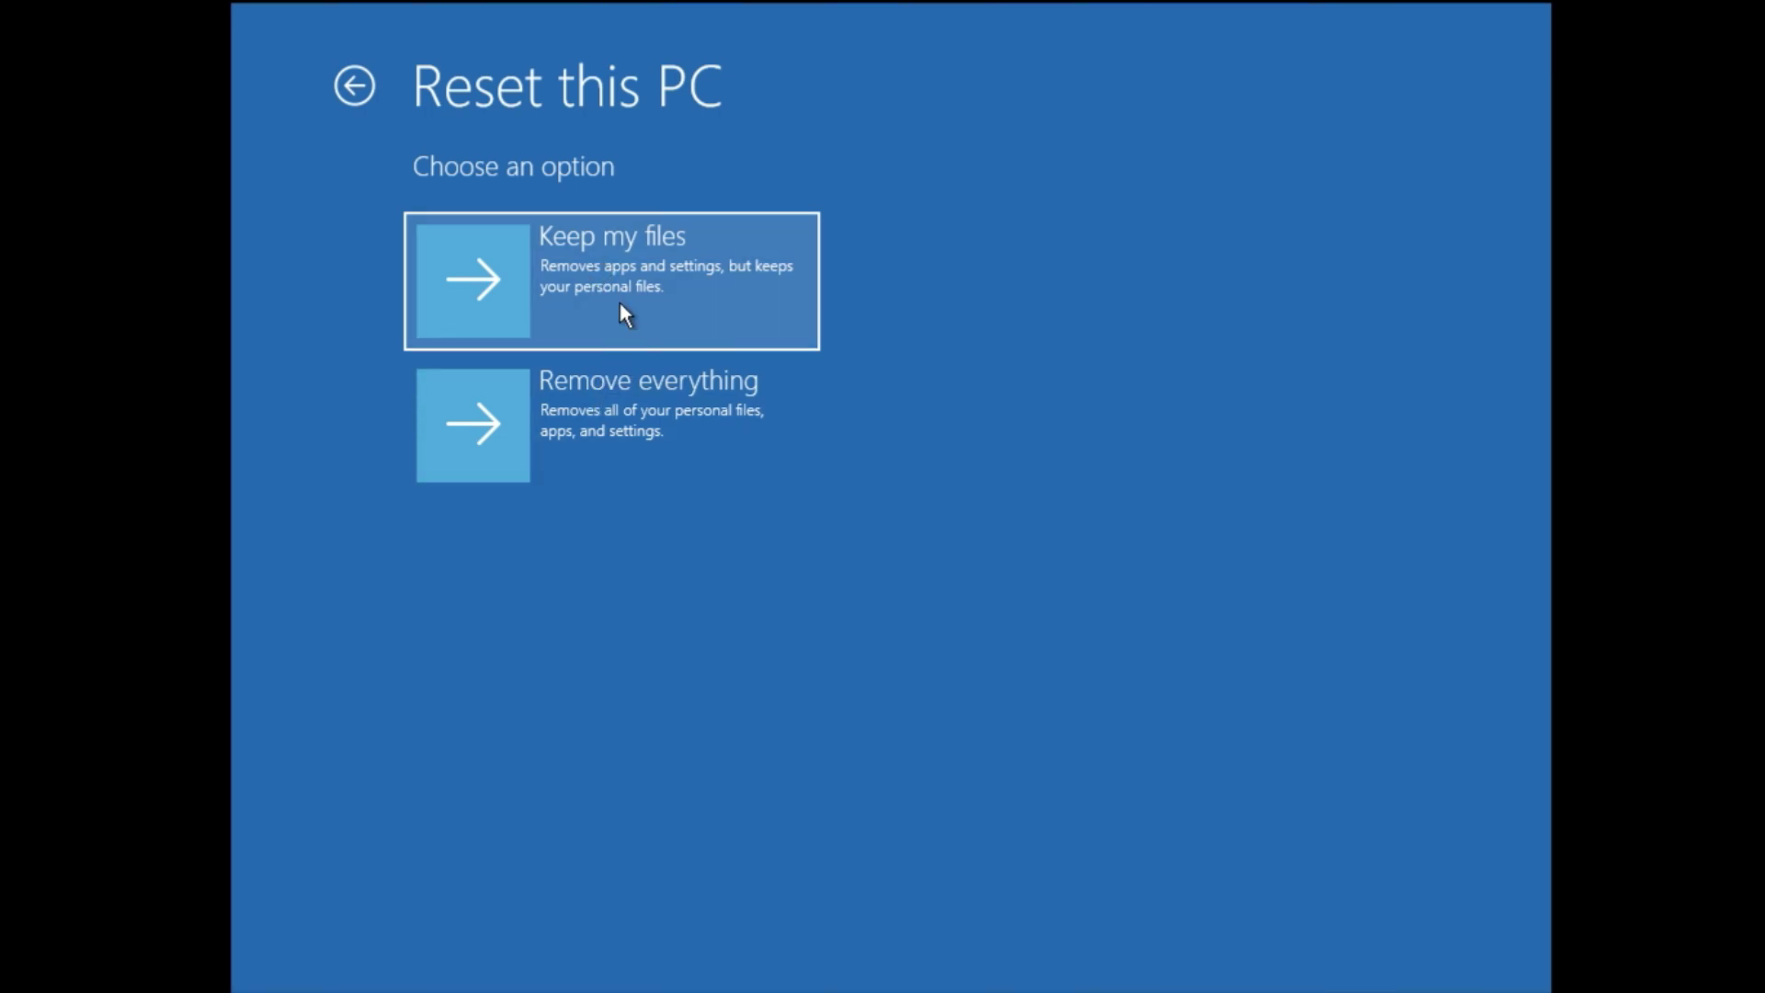
left_click(635, 250)
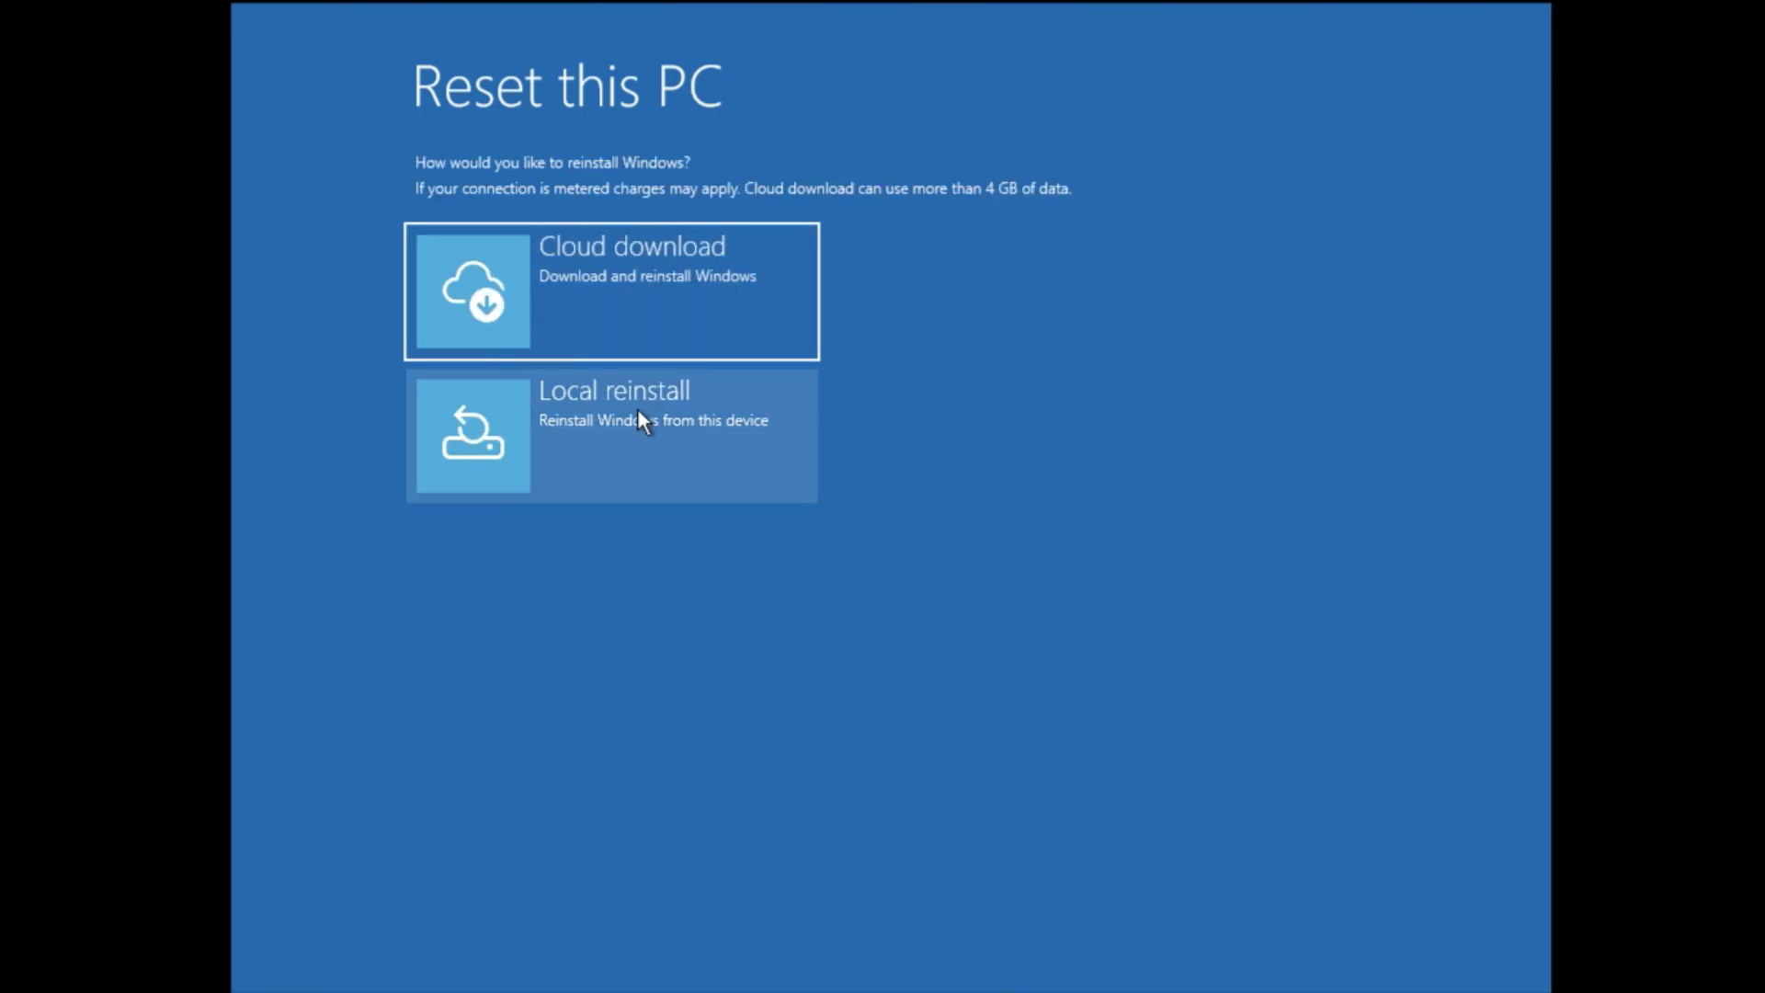